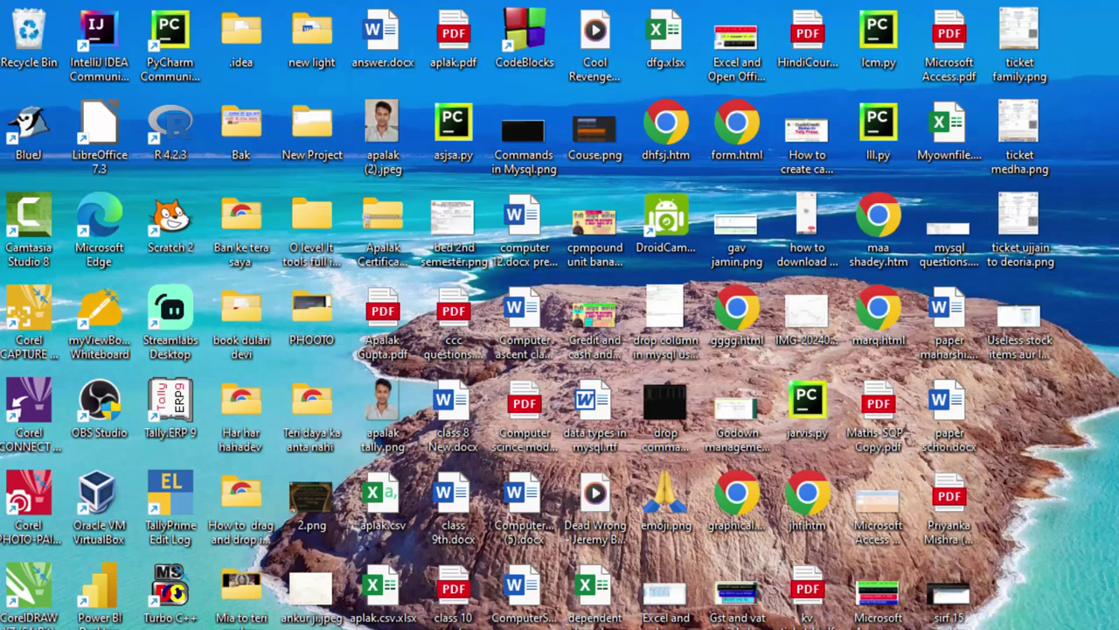
- Launch Microsoft Access by searching 'acc' in the Windows Start menu
key("super")
type("acc")
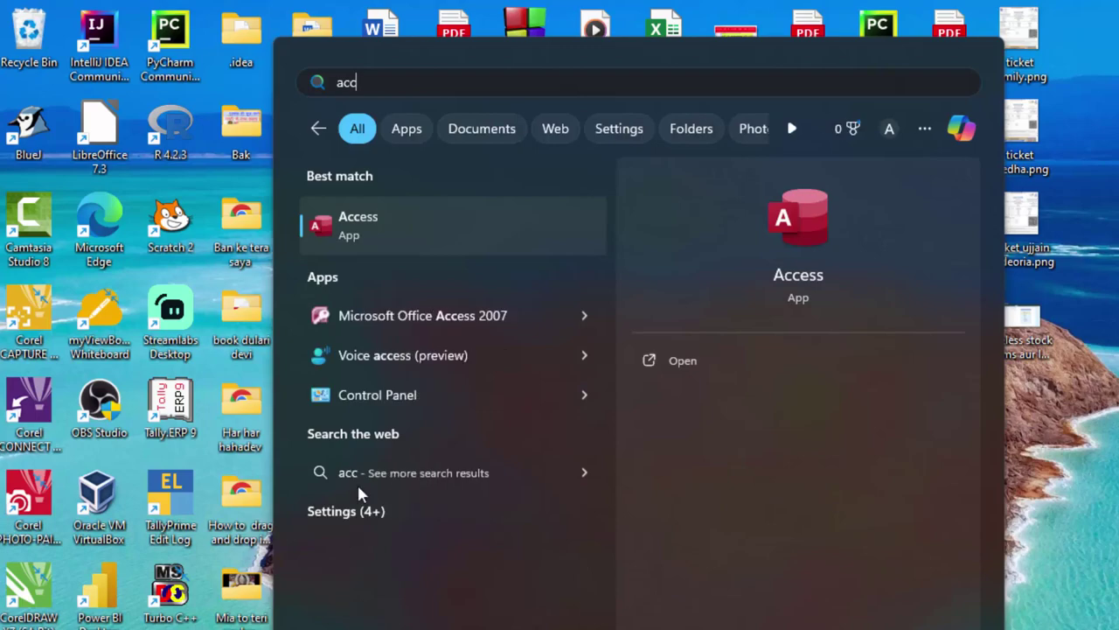
left_click(571, 226)
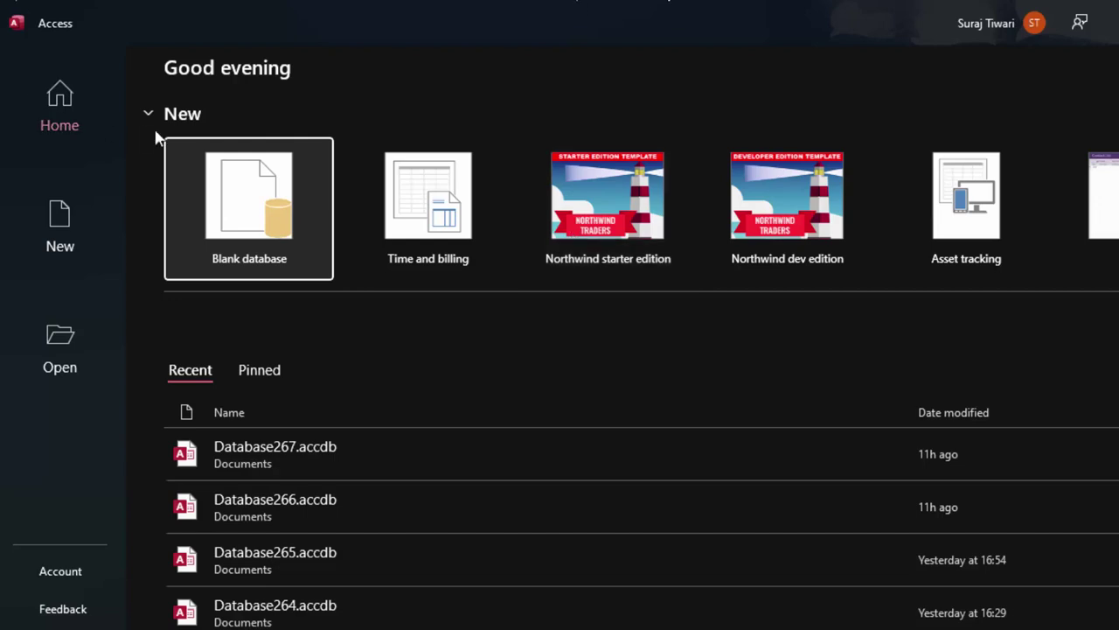
- Create a blank database and save its first table as Table1 in Design View
left_click(261, 226)
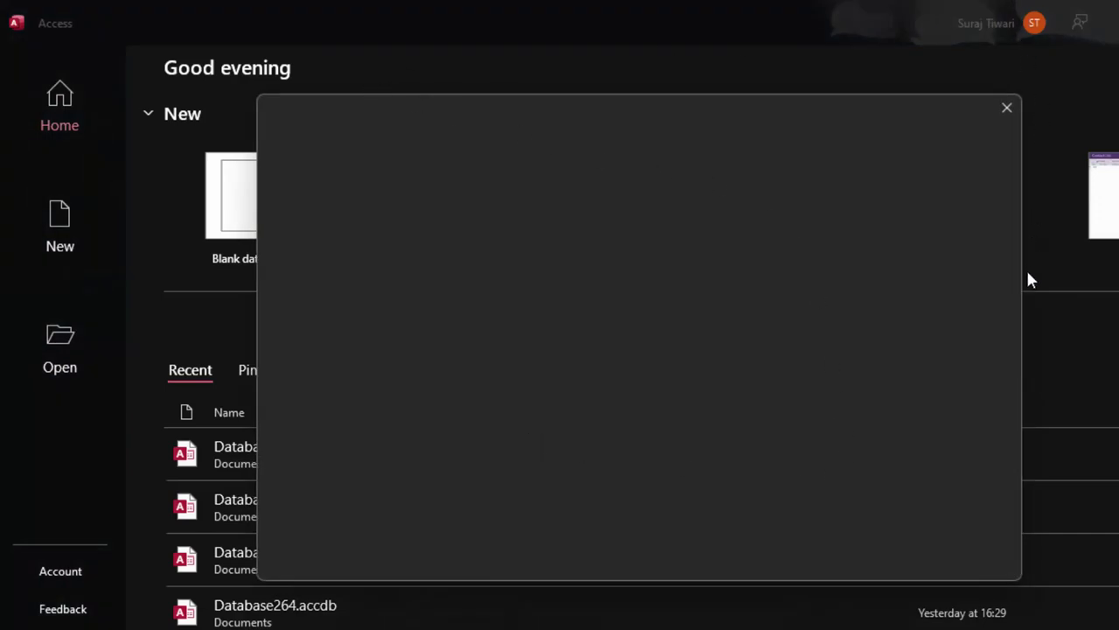
left_click(766, 348)
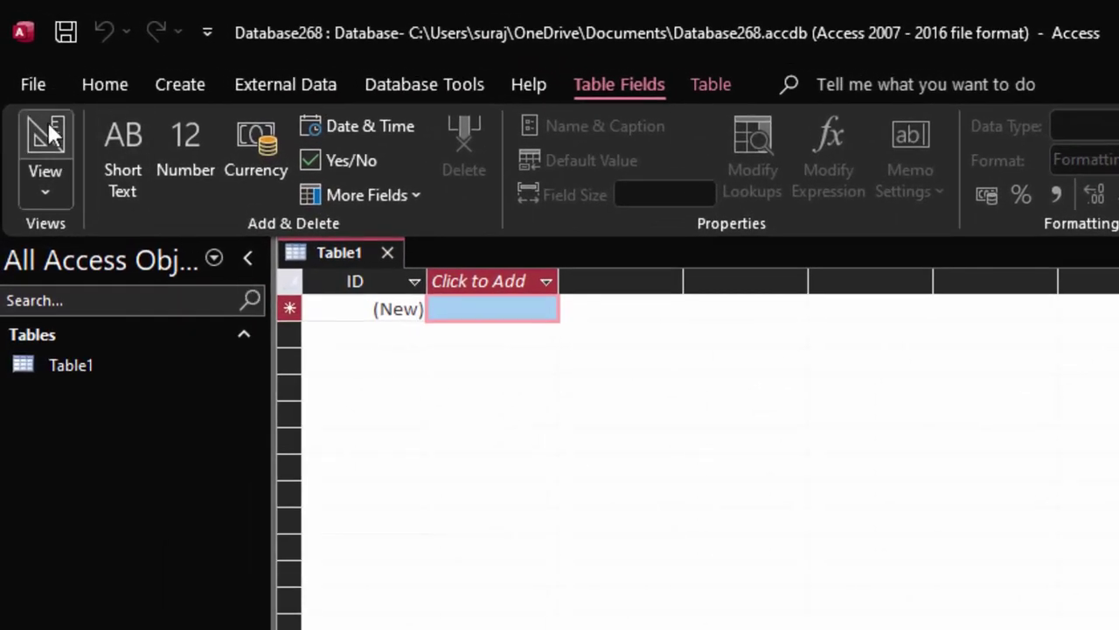
left_click(48, 129)
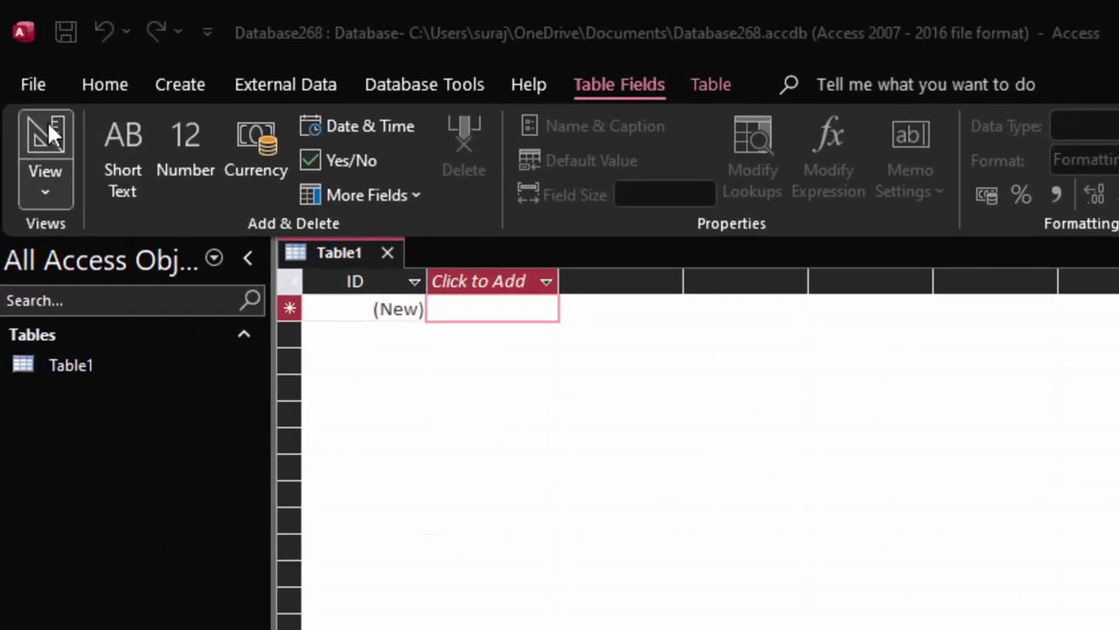
left_click(899, 398)
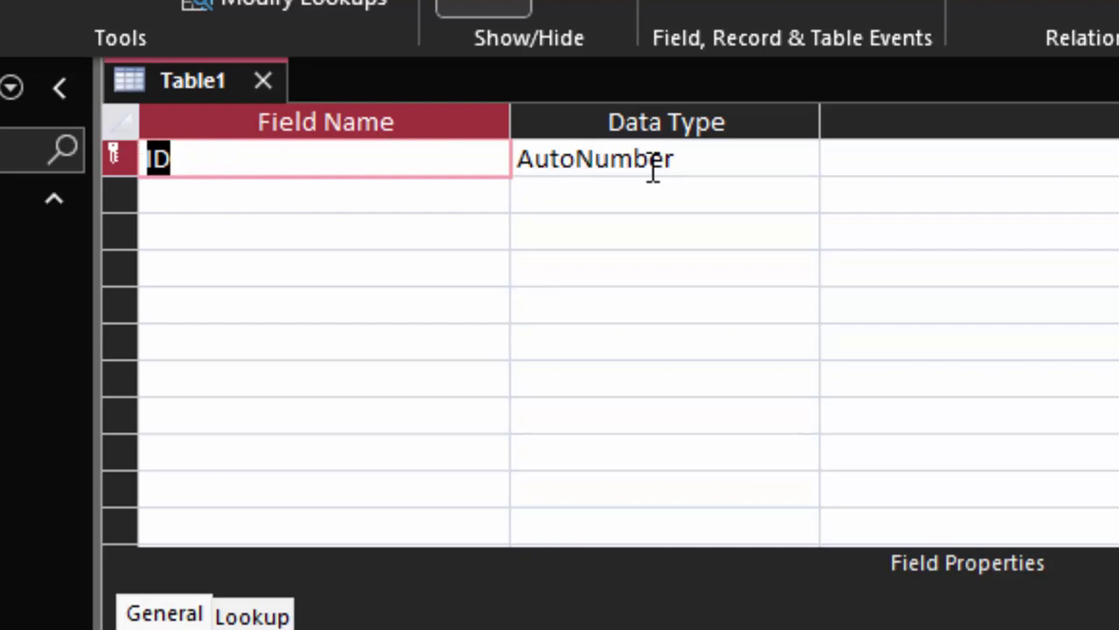
- Add a Short Text field 'Name' below the AutoNumber ID, then save and return to Datasheet View
left_click(691, 161)
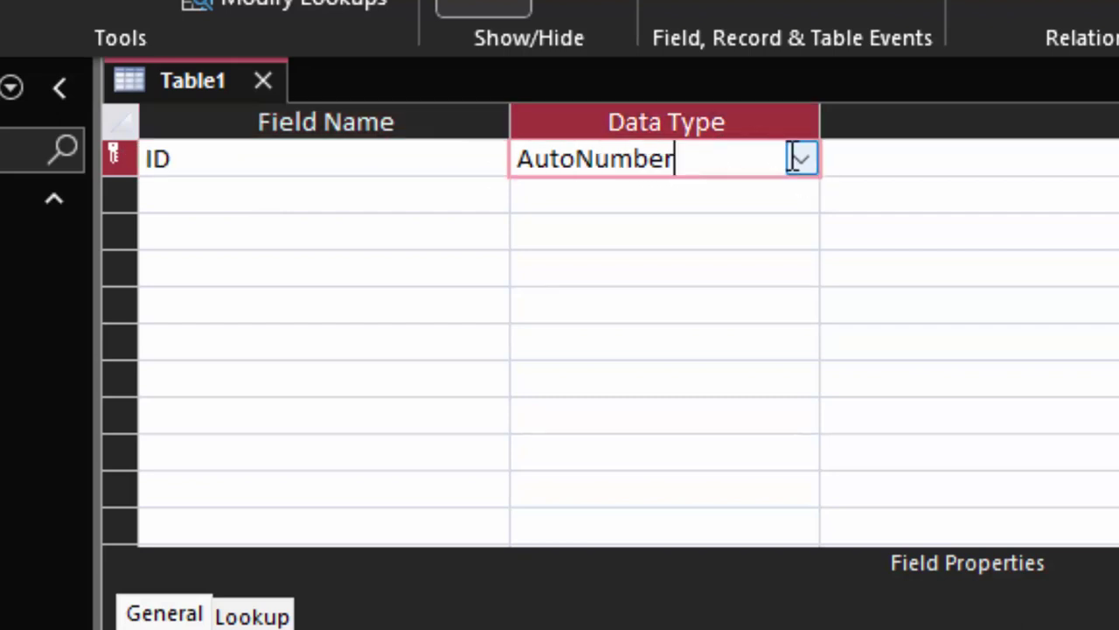
left_click(175, 194)
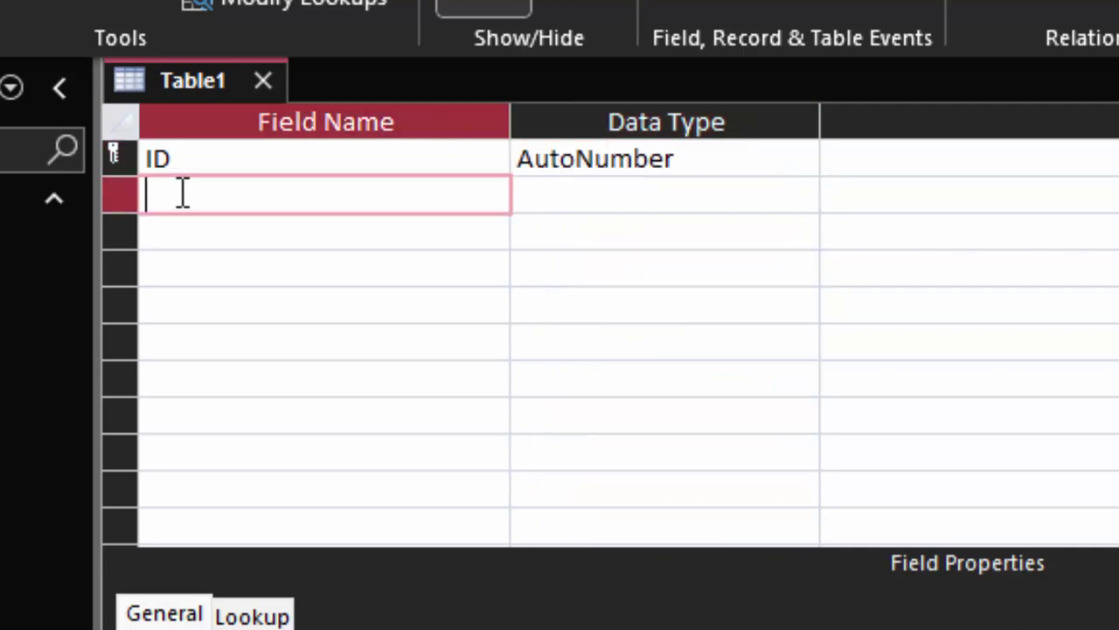
type("Name")
left_click(660, 207)
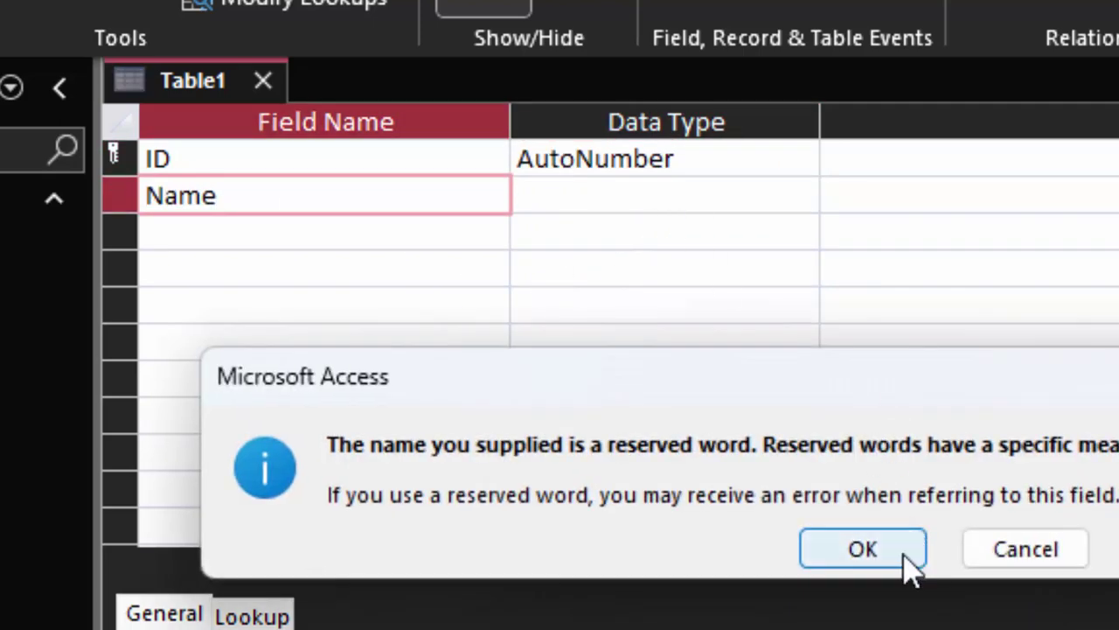
left_click(902, 558)
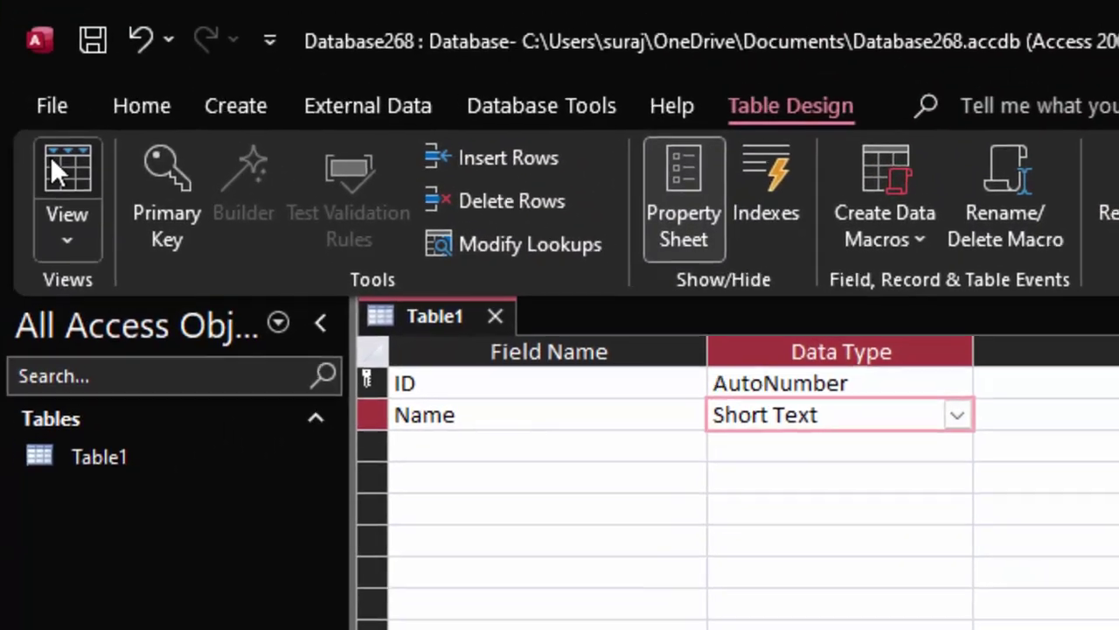
left_click(50, 156)
left_click(845, 565)
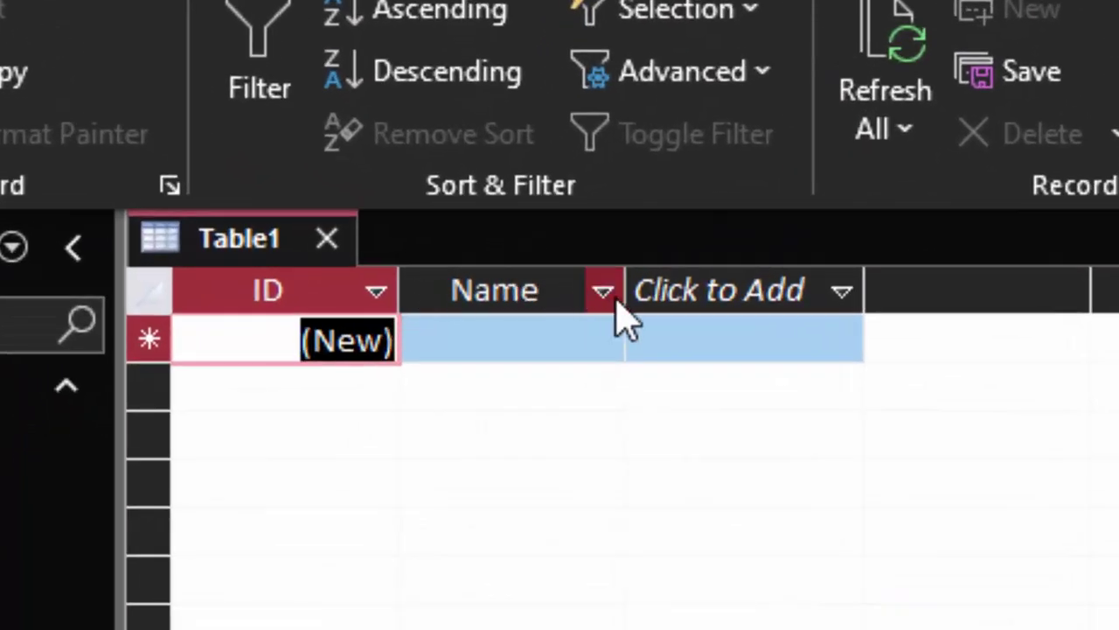
- Widen the Name column, enter records Samrat and Ram, and close Table1 saving its layout
left_click_drag(625, 290, 706, 359)
left_click(617, 344)
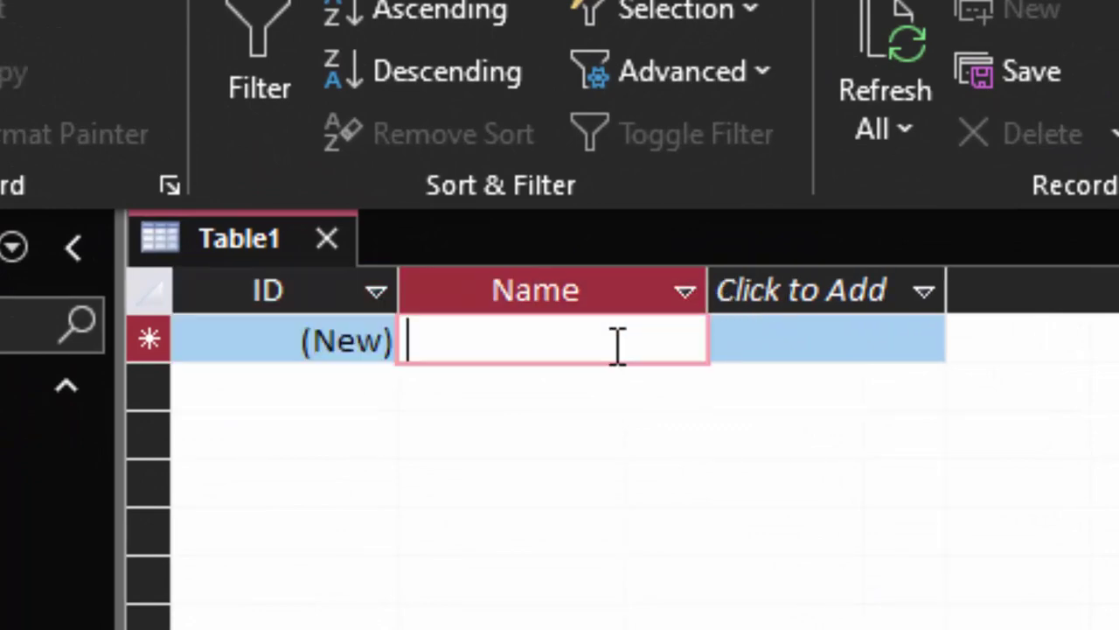
type("Samrat")
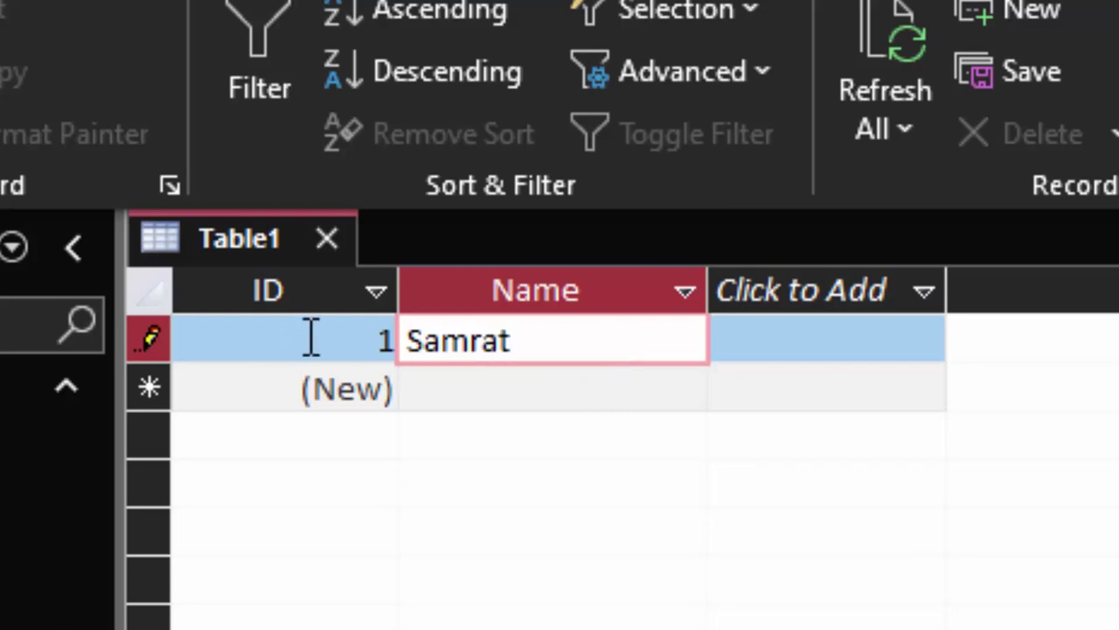
left_click(368, 350)
left_click(437, 385)
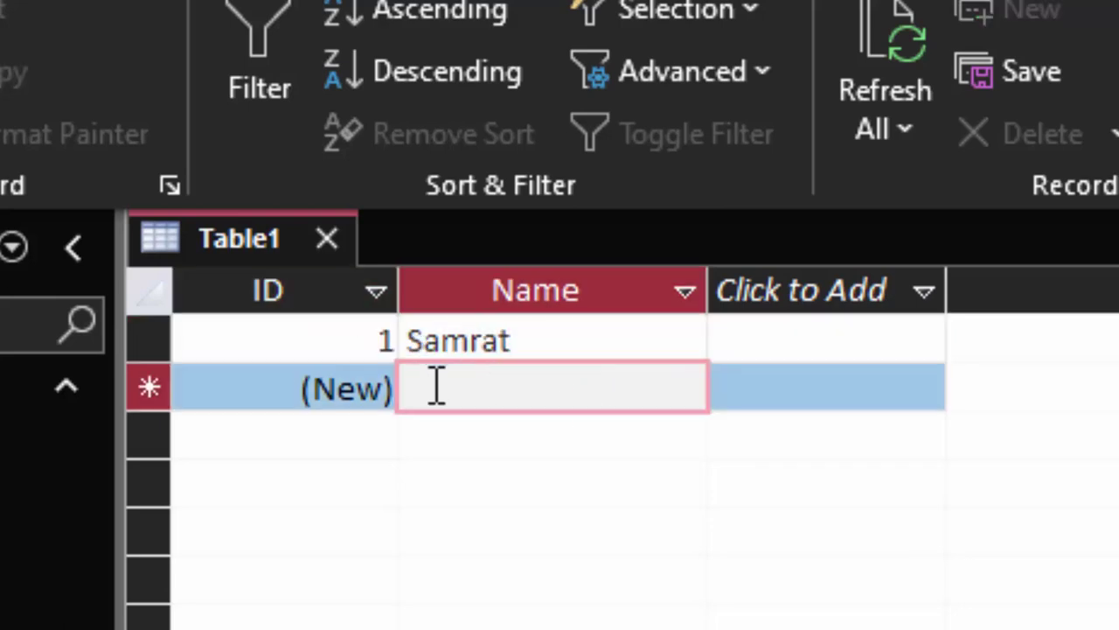
type("Ram")
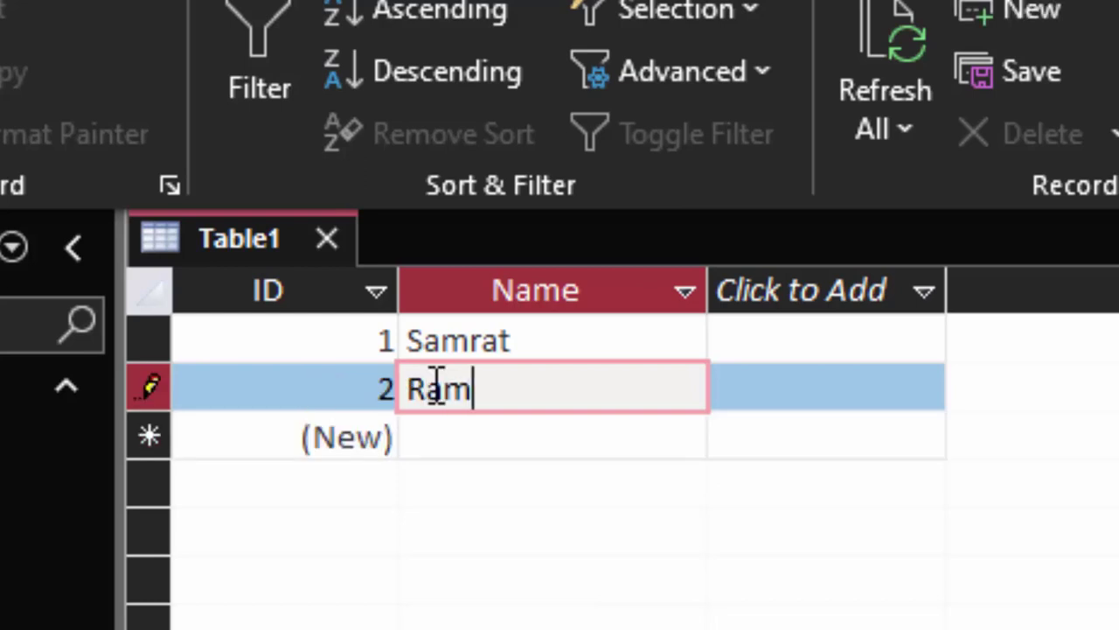
key("Return")
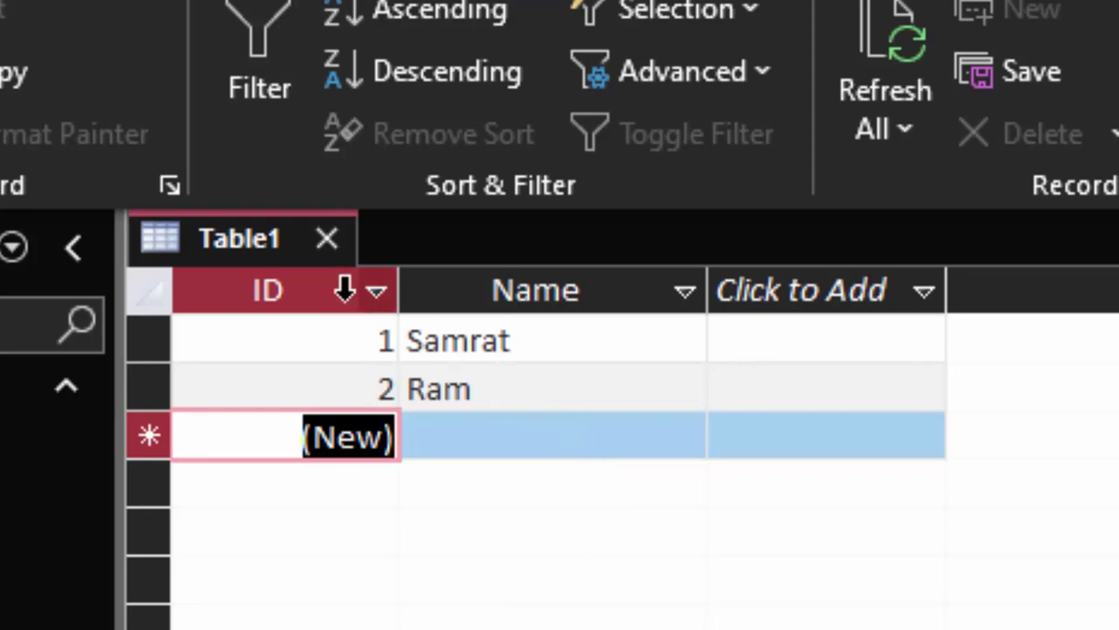
left_click(325, 241)
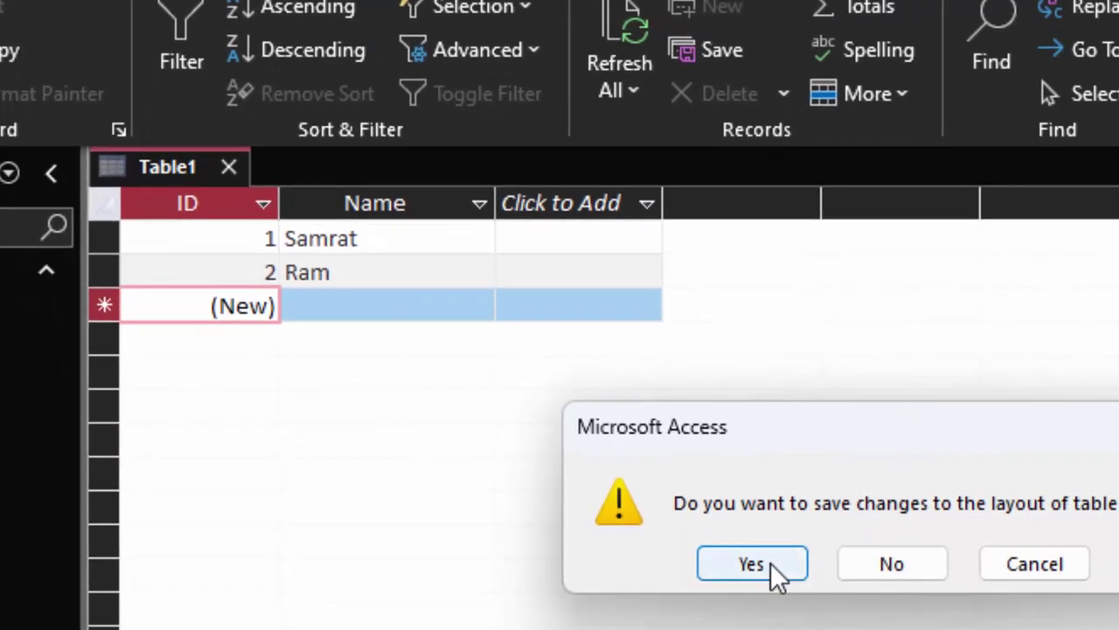
left_click(754, 564)
- Start a new blank query in SQL View and select its default 'SELECT;' text
left_click(237, 106)
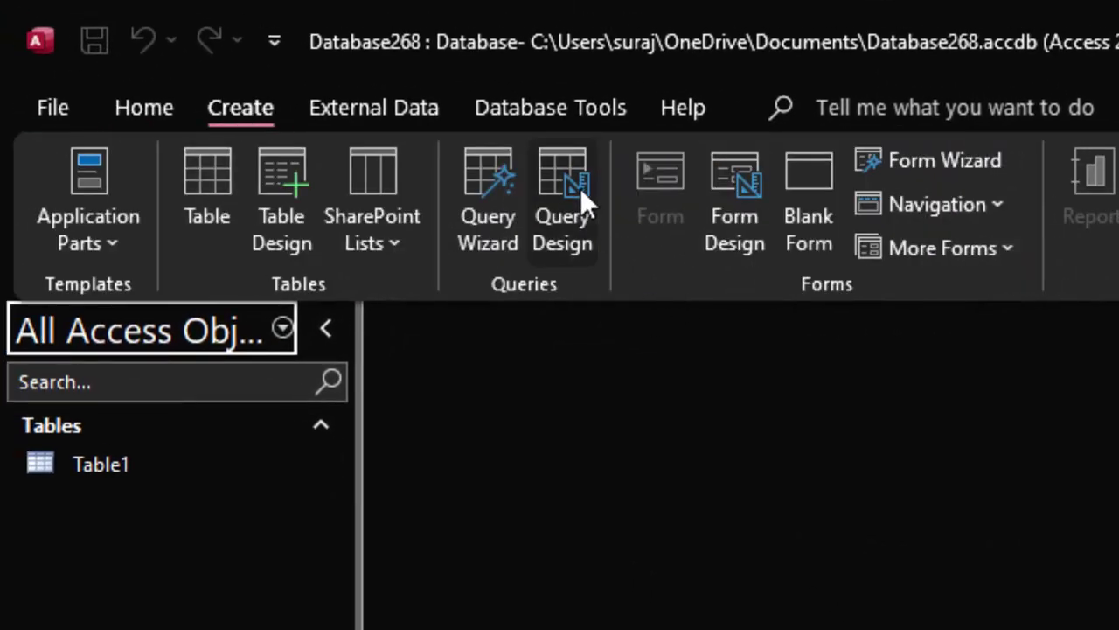
left_click(579, 210)
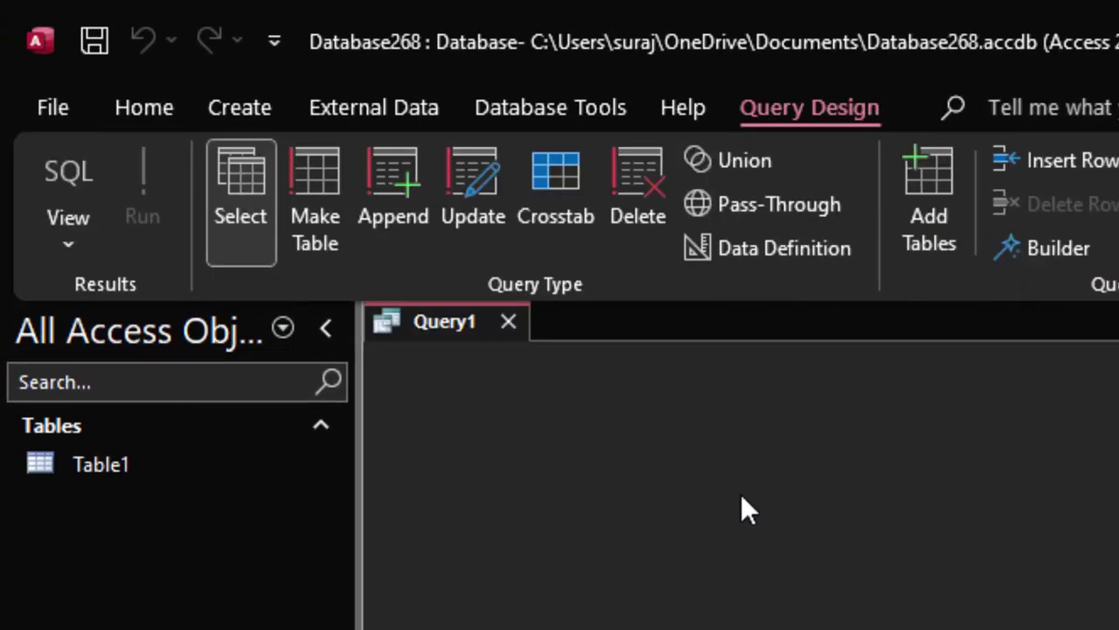
left_click(77, 170)
left_click_drag(456, 265, 196, 241)
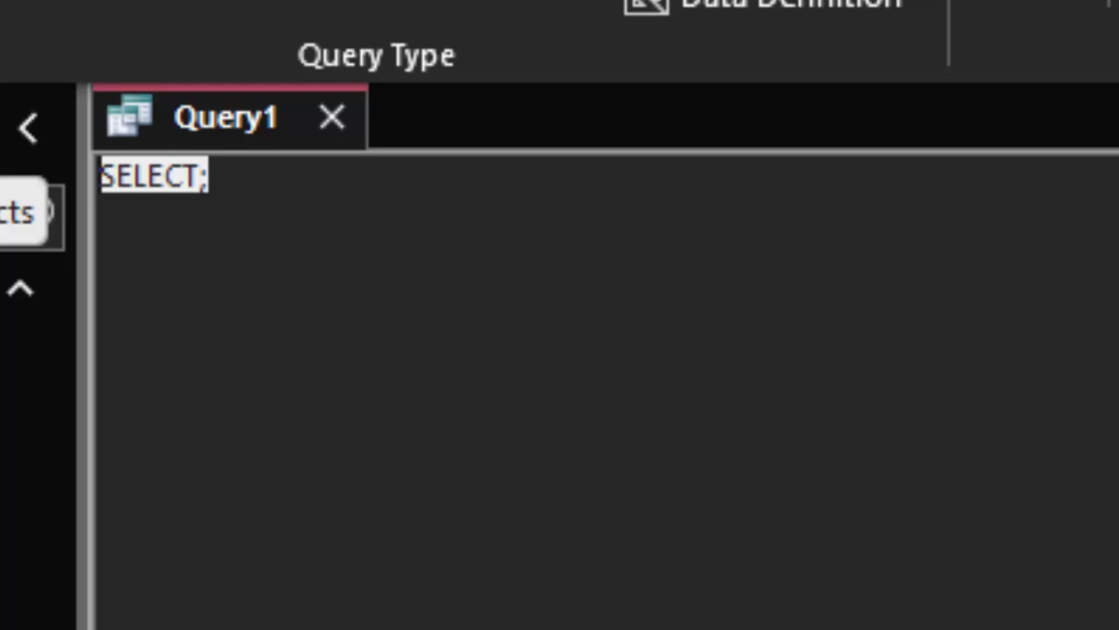
- Write 'alter table [Table1] alter column [ID] counter(5,5);', checking Table1's records midway
key("Delete")
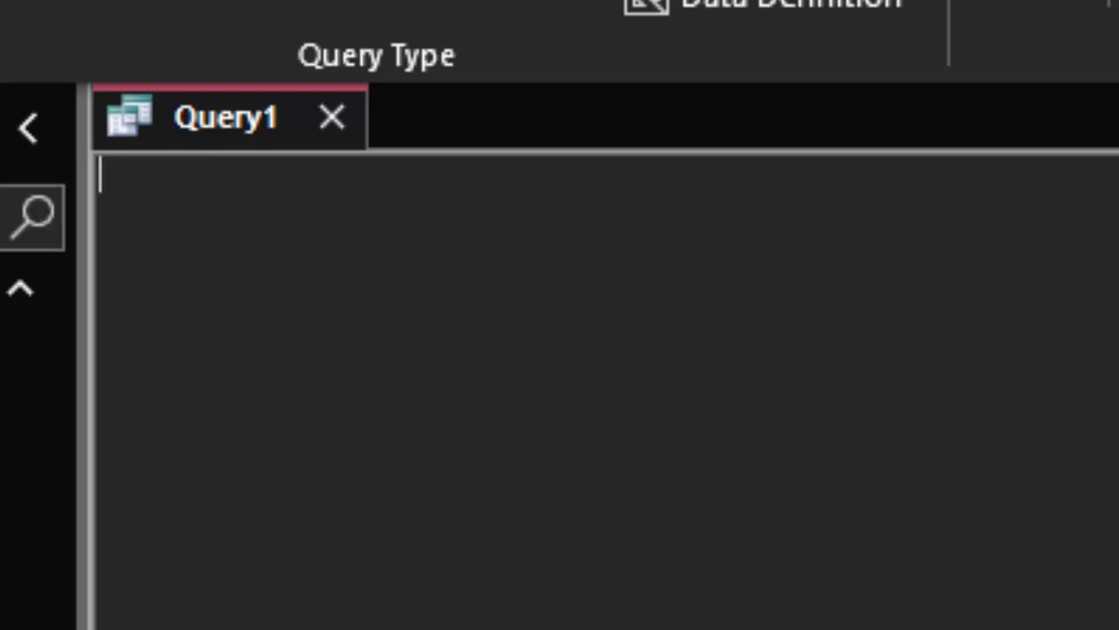
type("alter ")
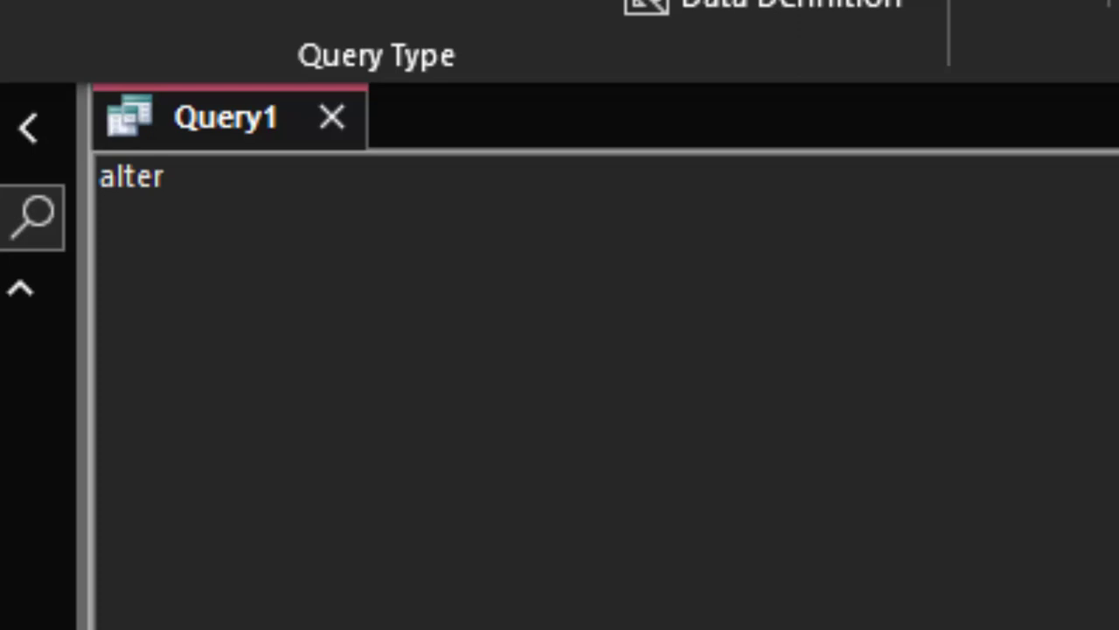
type("table ")
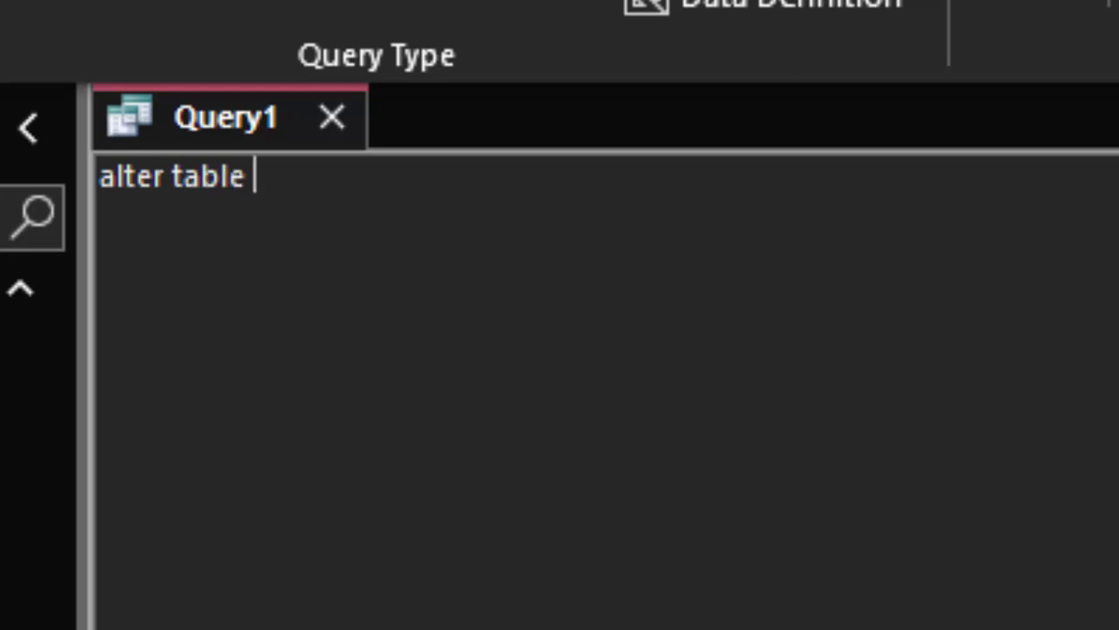
type("[")
type("Table1")
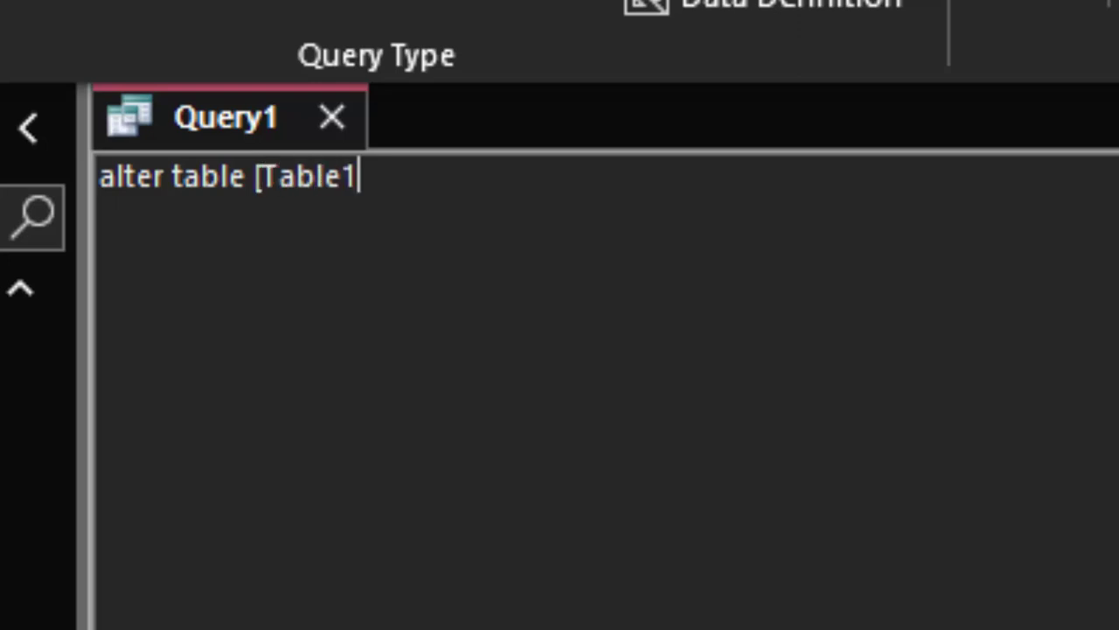
type("]")
type(" alter ")
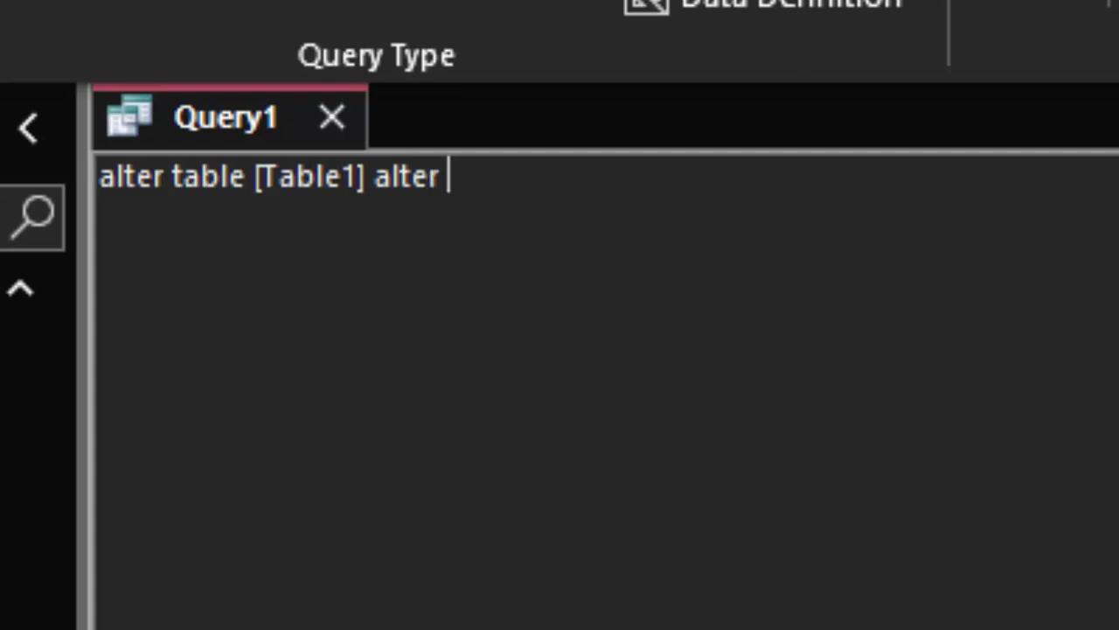
type("c")
type("olumn")
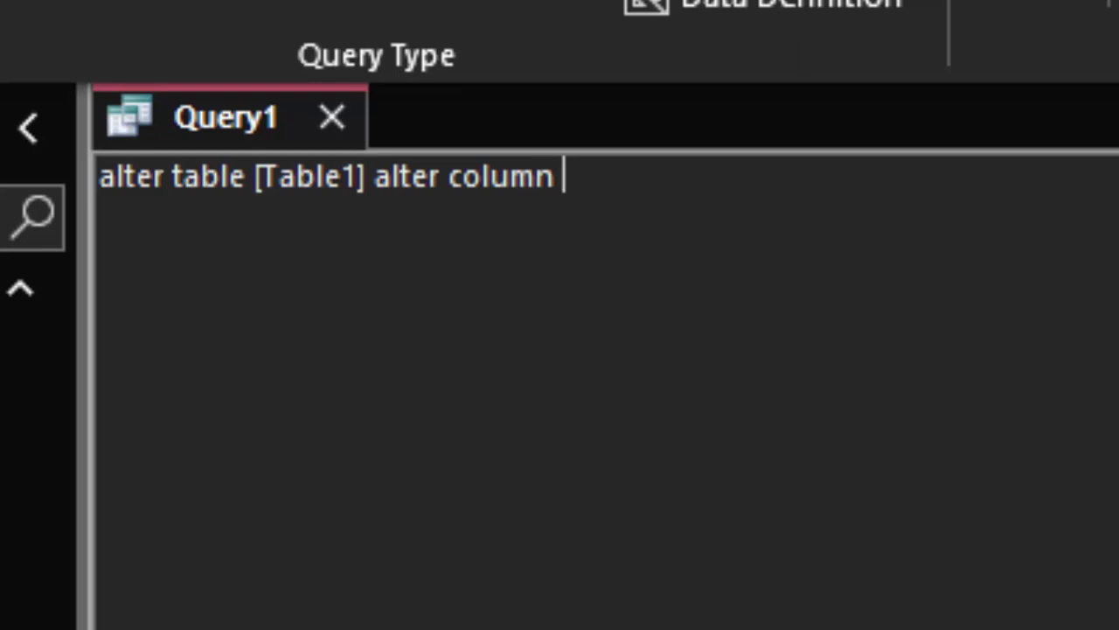
double_click(26, 354)
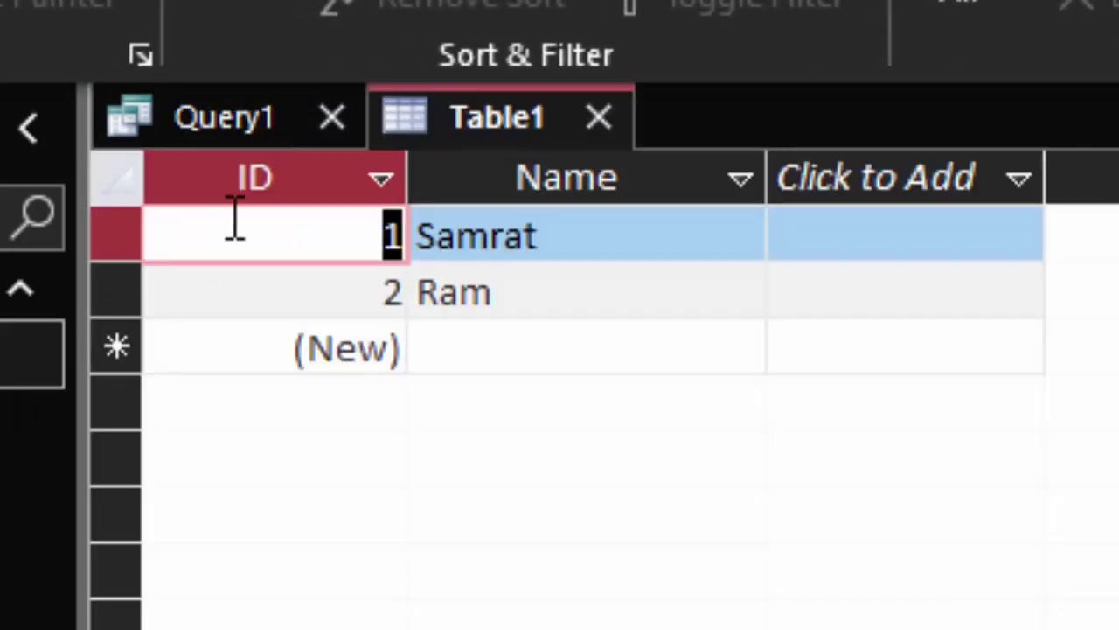
left_click(250, 103)
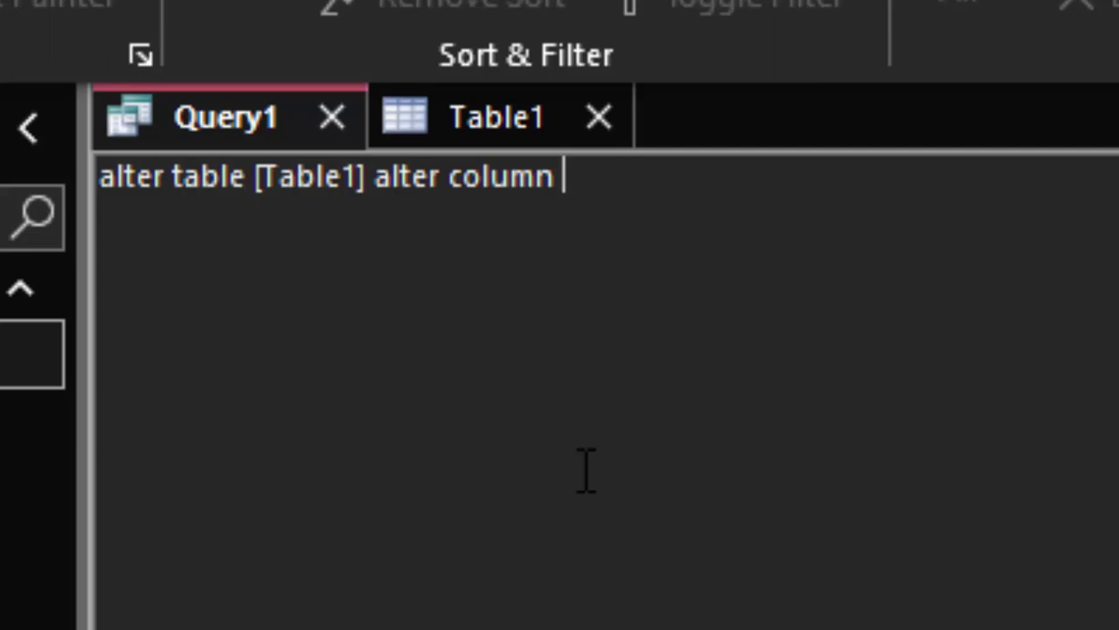
type("[I")
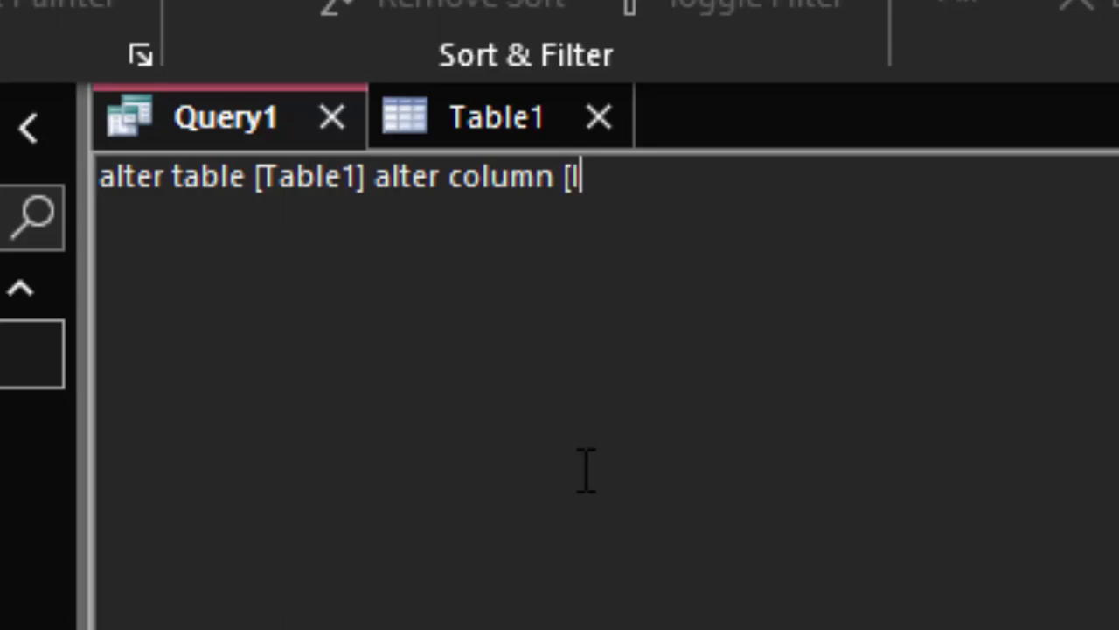
type("D]")
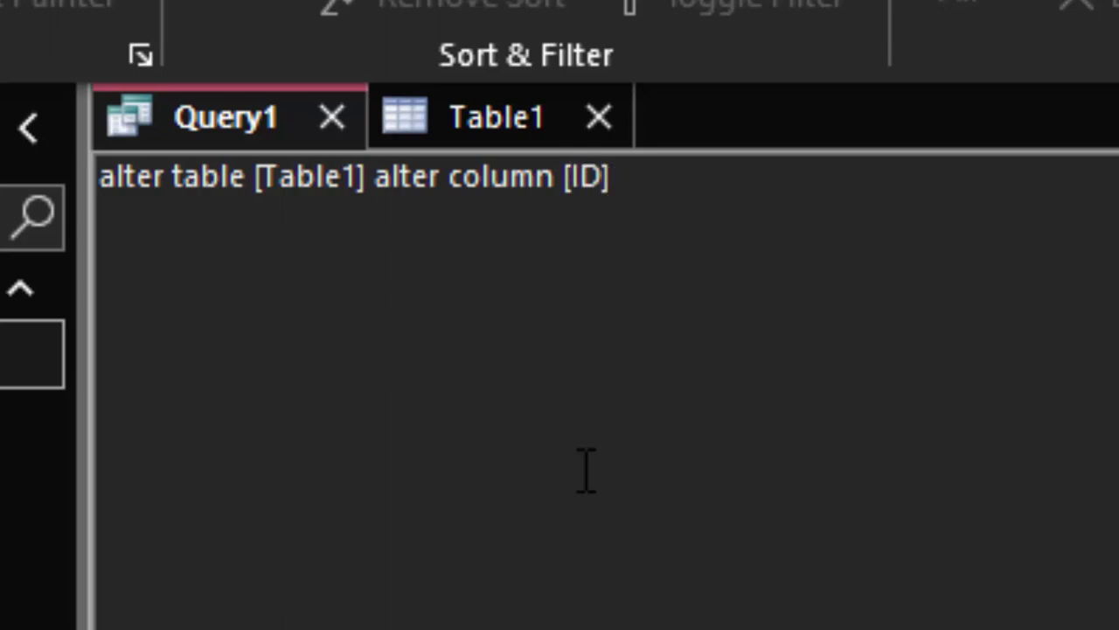
type(" c")
type("ounter")
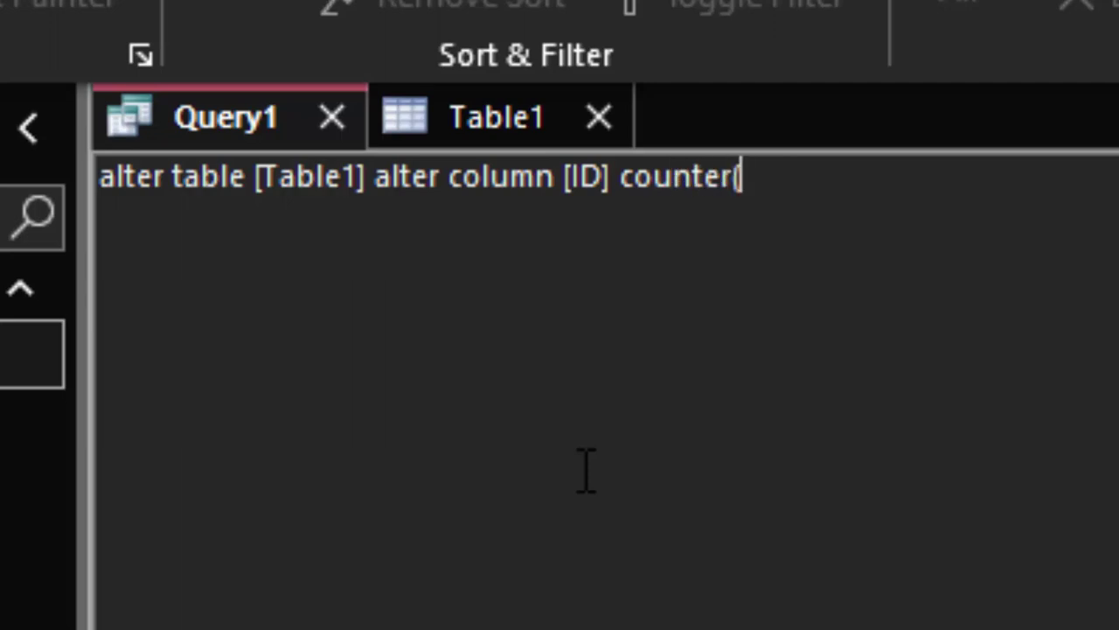
type("(5,5);")
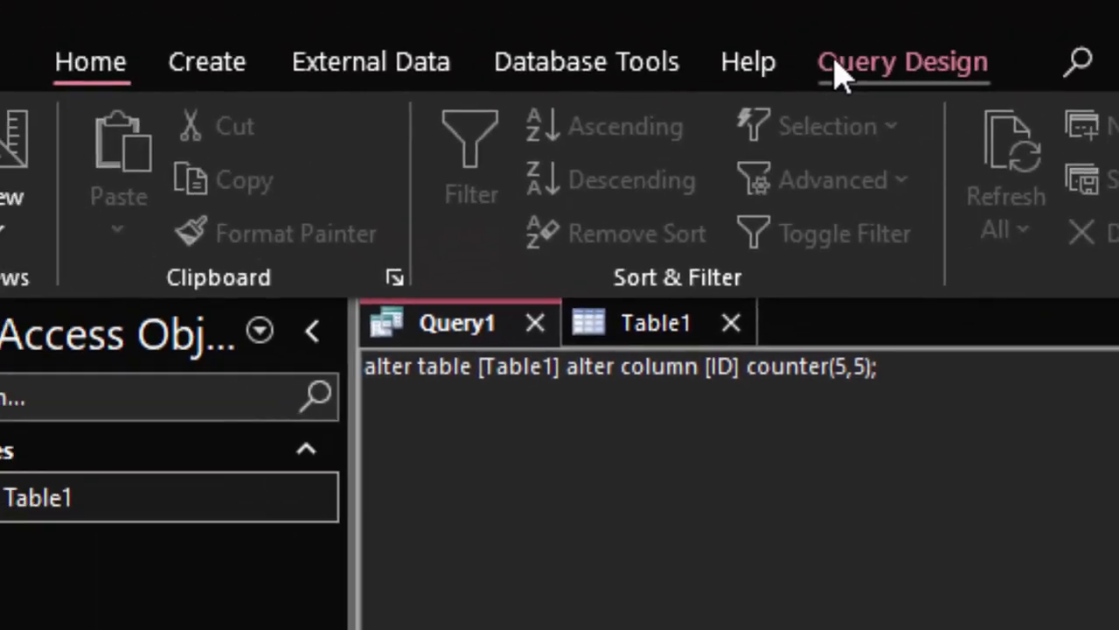
- Run the counter(5,5) query, closing Table1 after the lock error and running it again
left_click(835, 70)
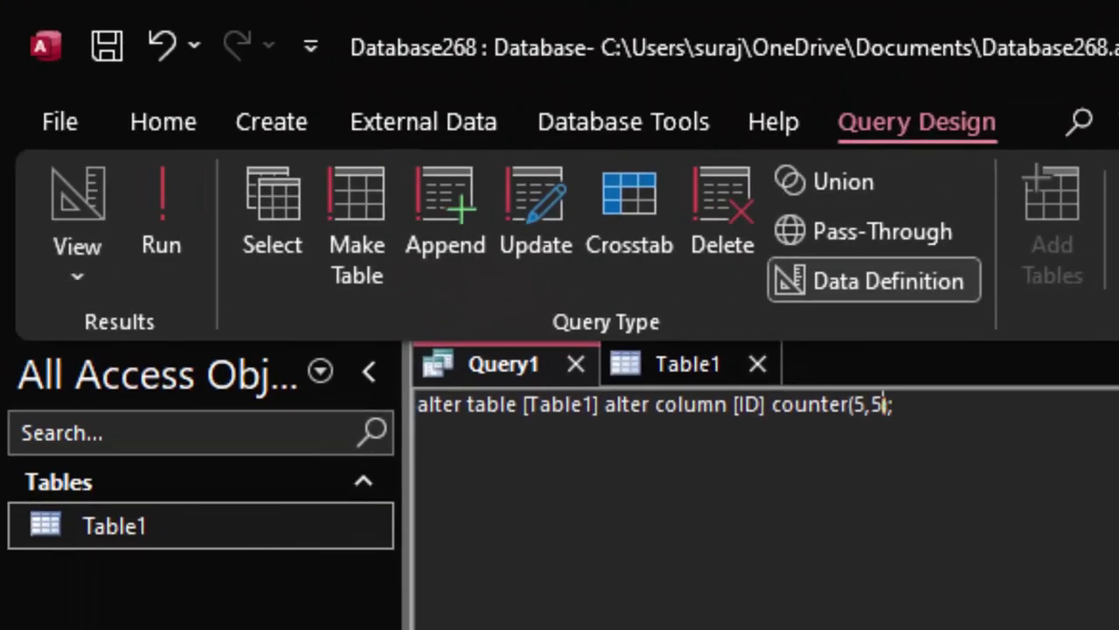
left_click(183, 213)
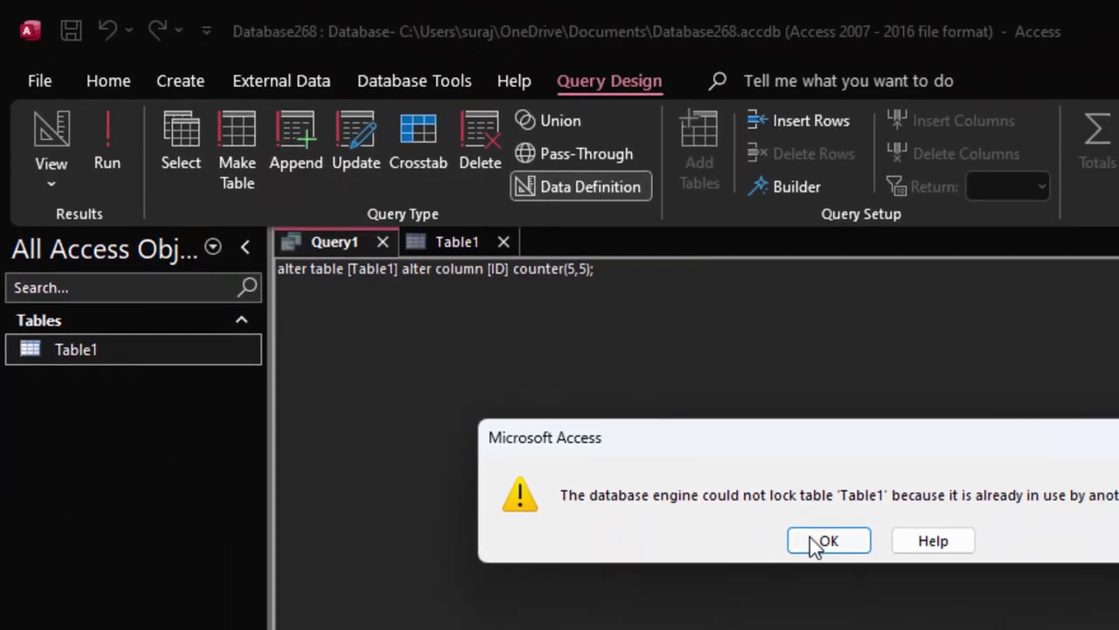
left_click(827, 544)
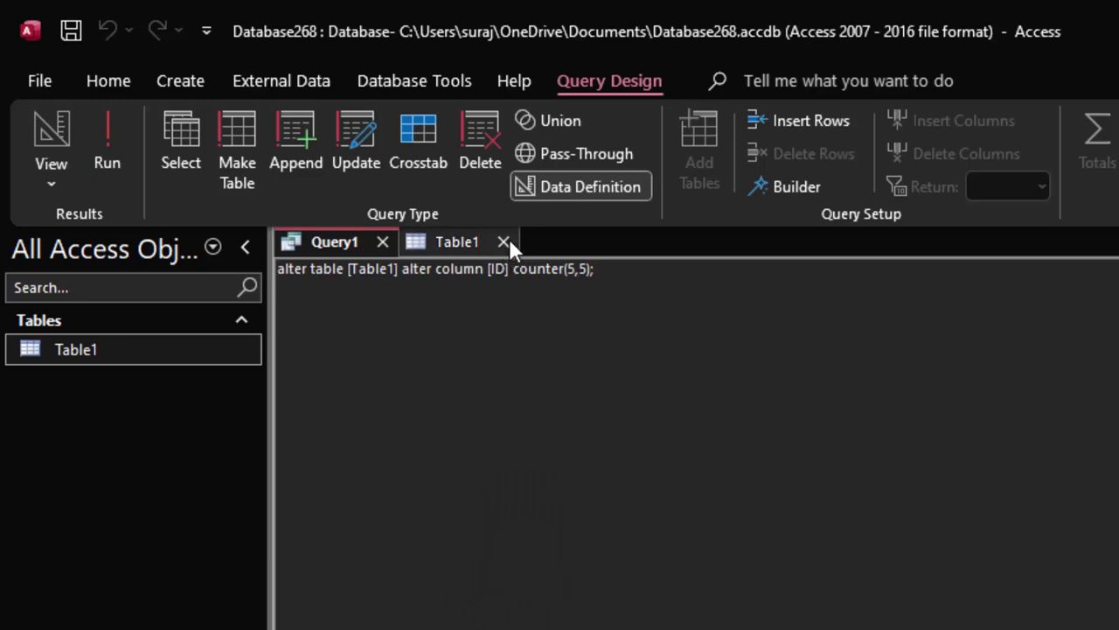
left_click(505, 240)
left_click(586, 79)
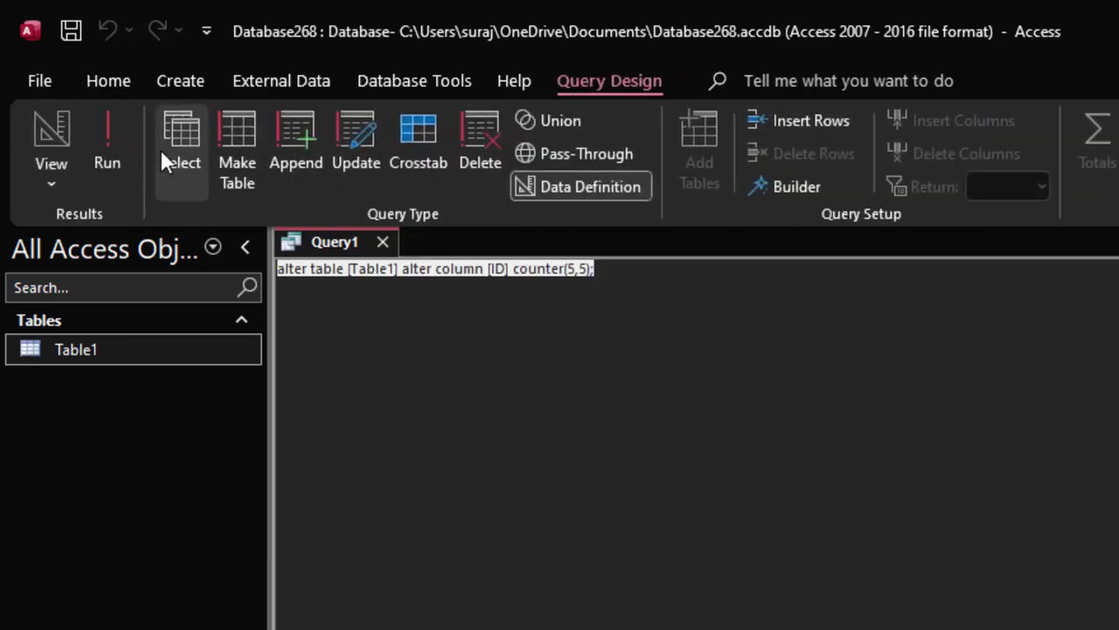
left_click(119, 127)
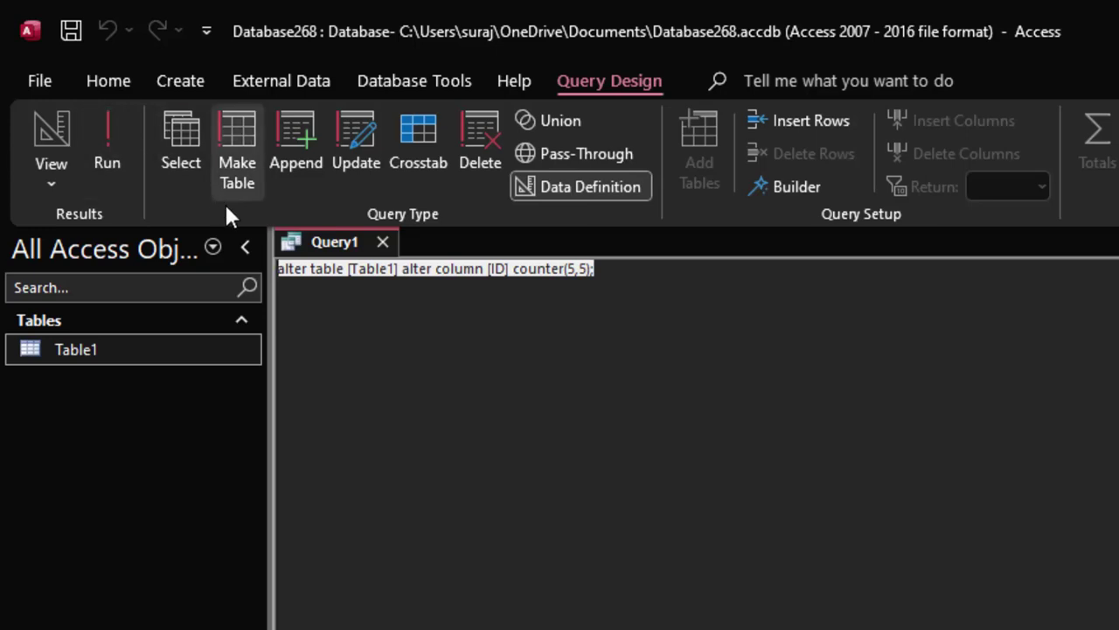
- Save the query as Query1
right_click(306, 234)
left_click(332, 251)
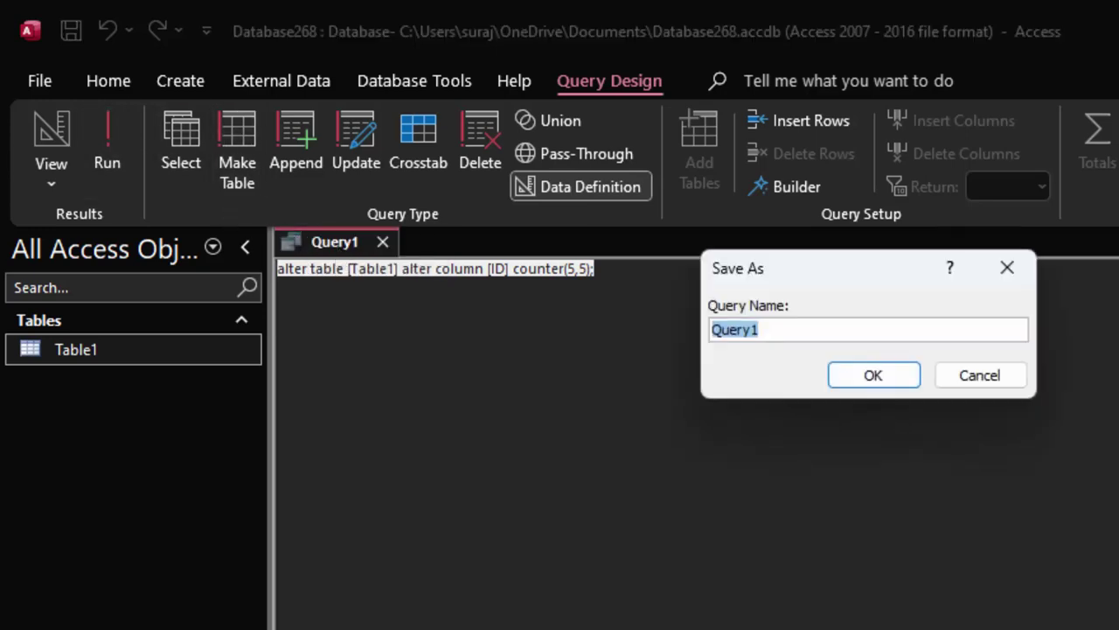
key("Return")
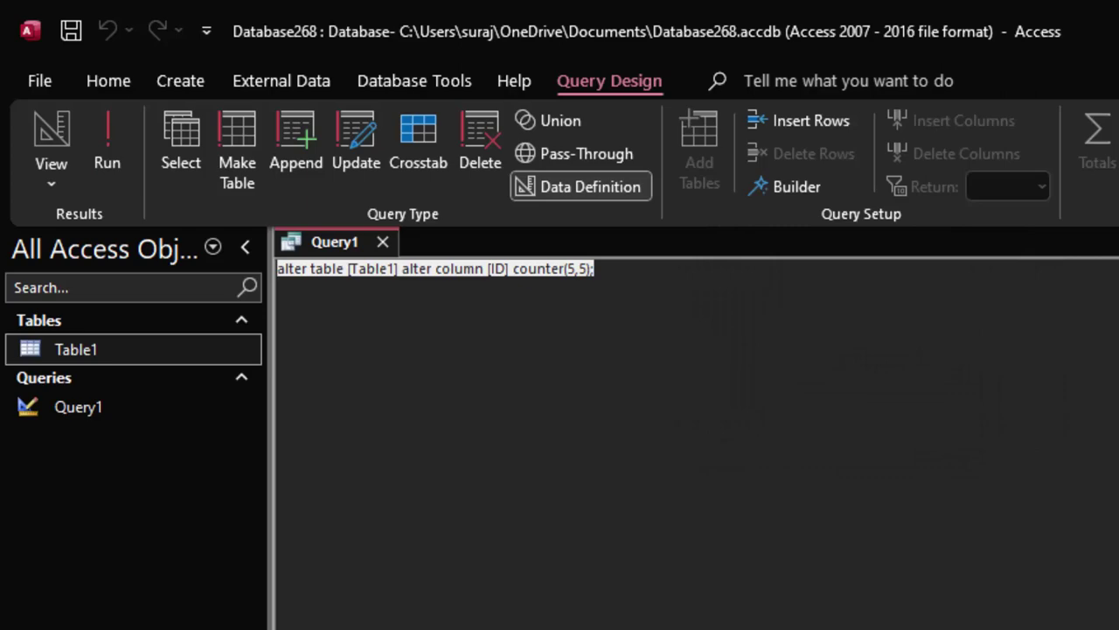
- Open Table1 and add records Kundan and Rakesh, which receive IDs 5 and 10
double_click(77, 352)
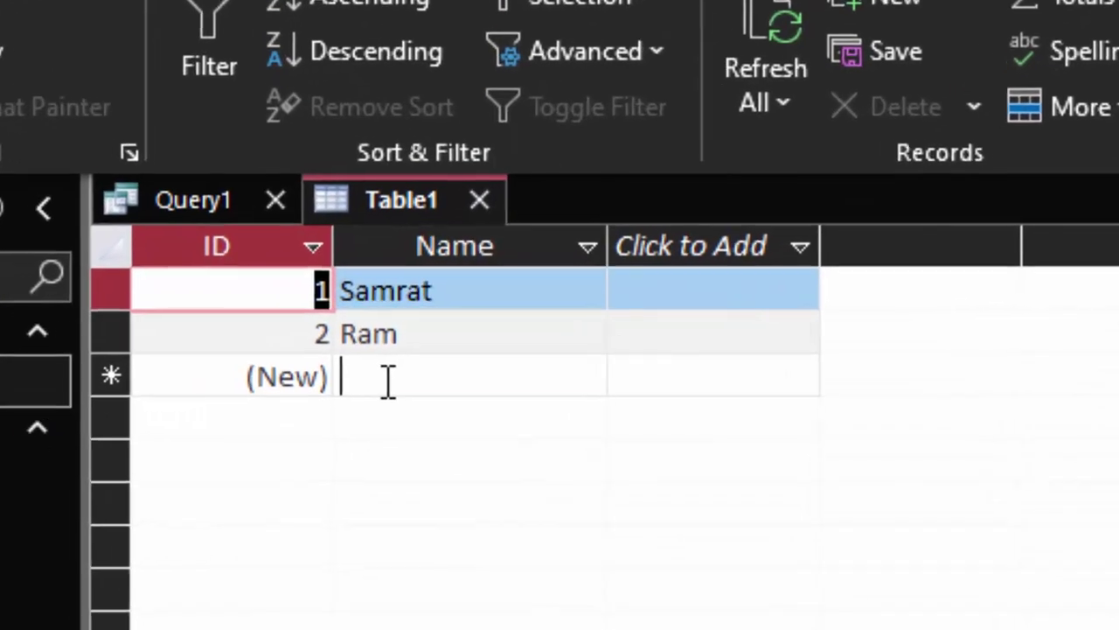
left_click(450, 348)
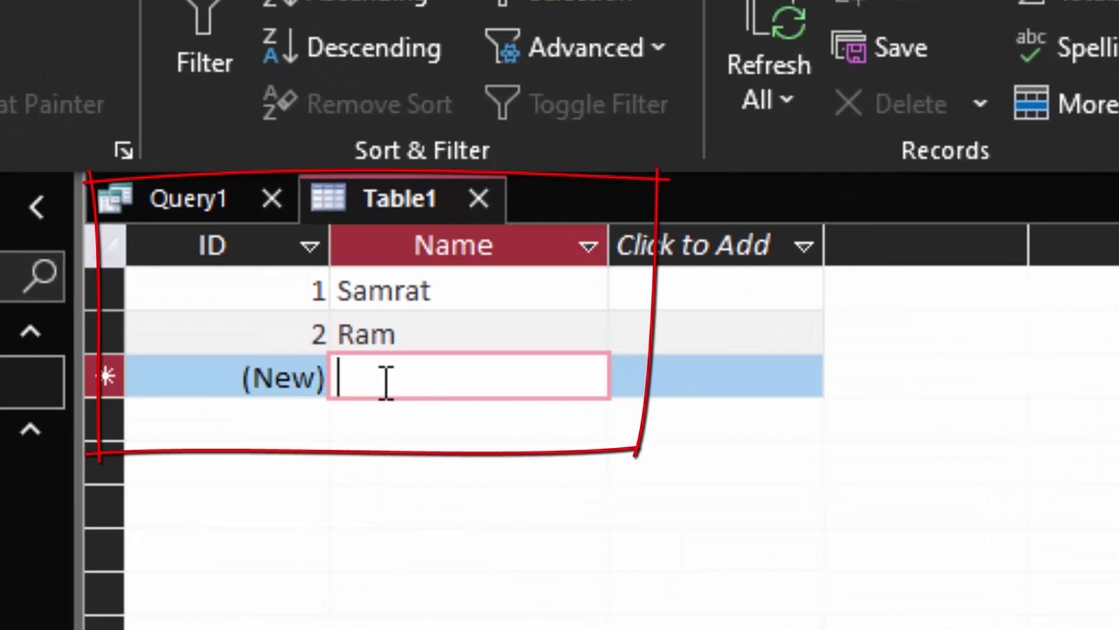
type("Kur")
type("ndan")
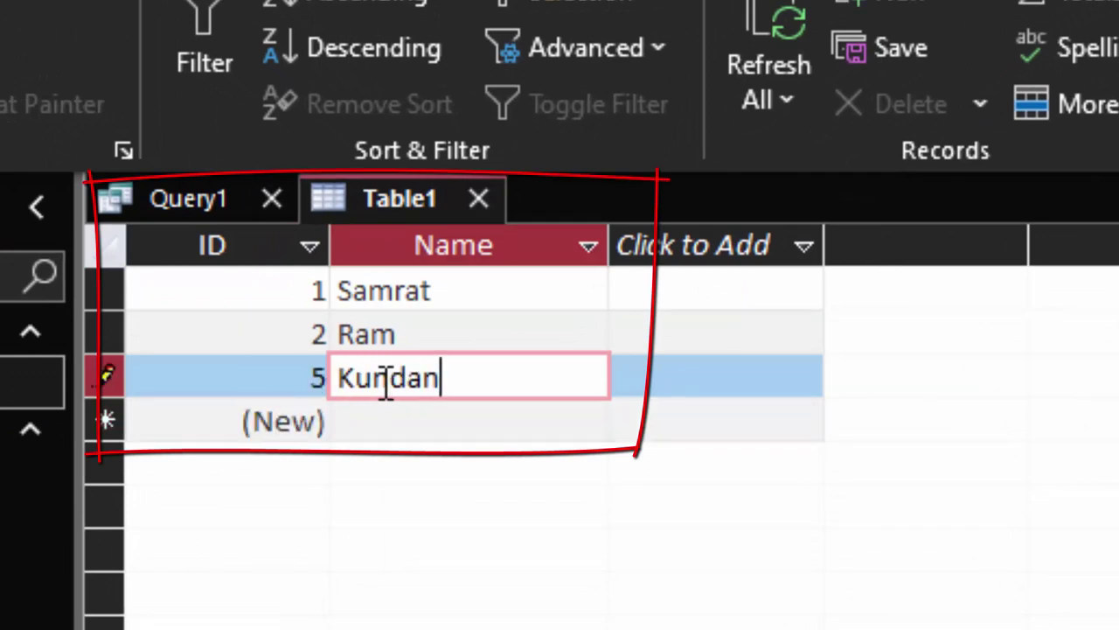
key("Return")
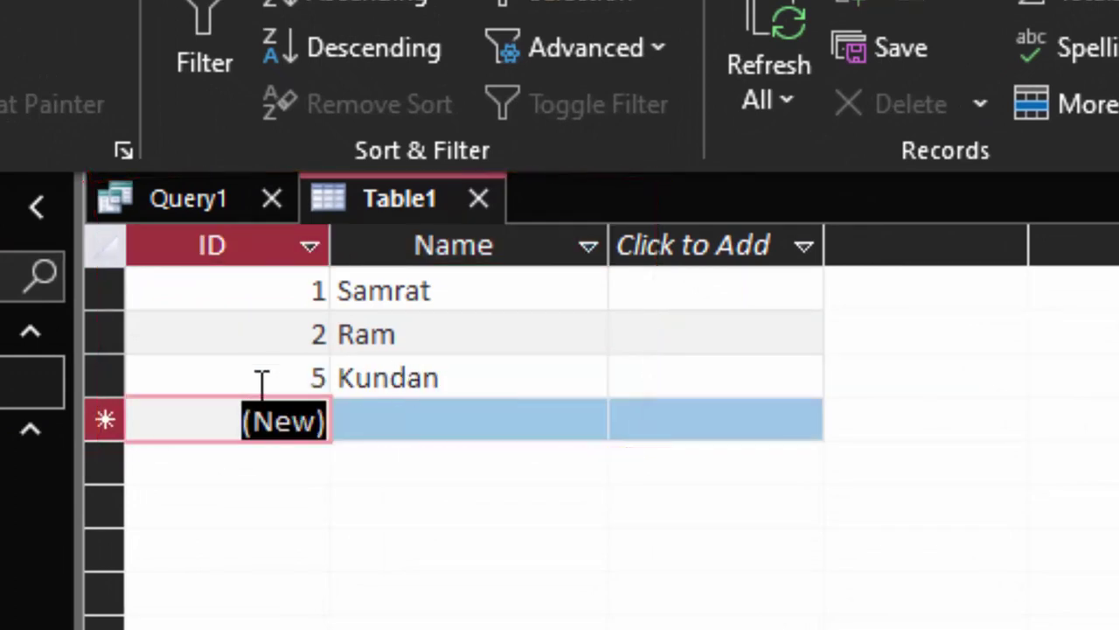
left_click(398, 411)
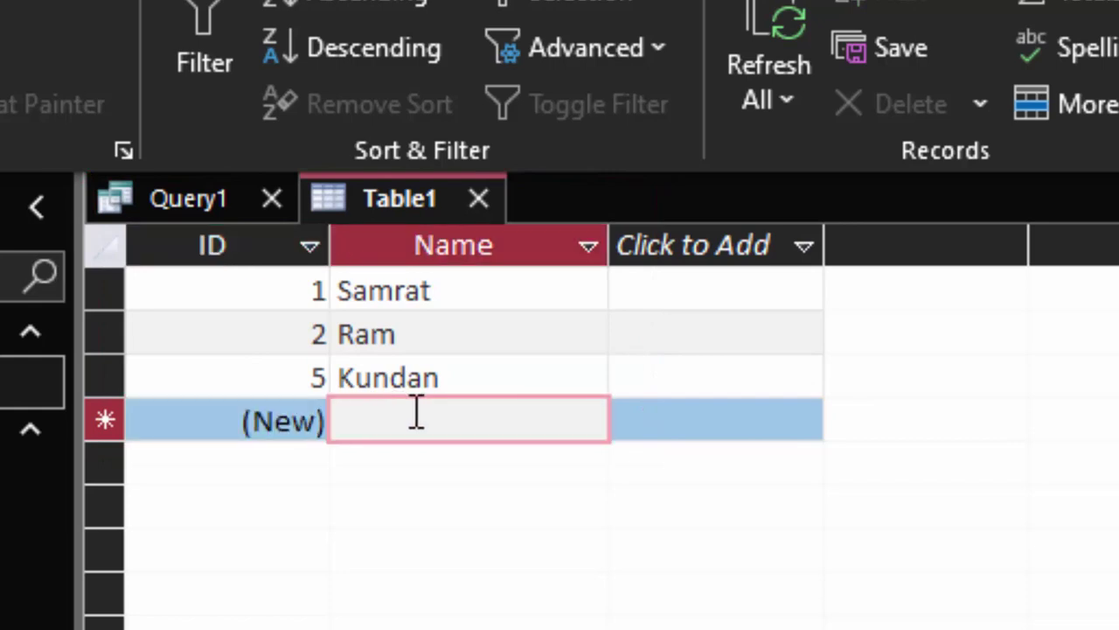
type("Rakesh")
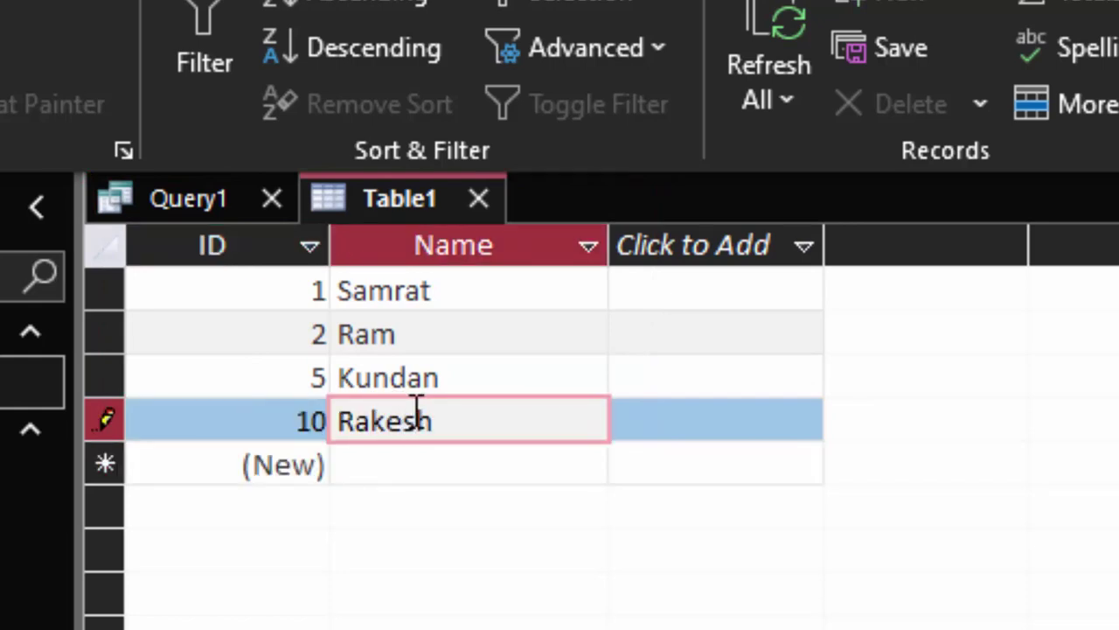
key("Return")
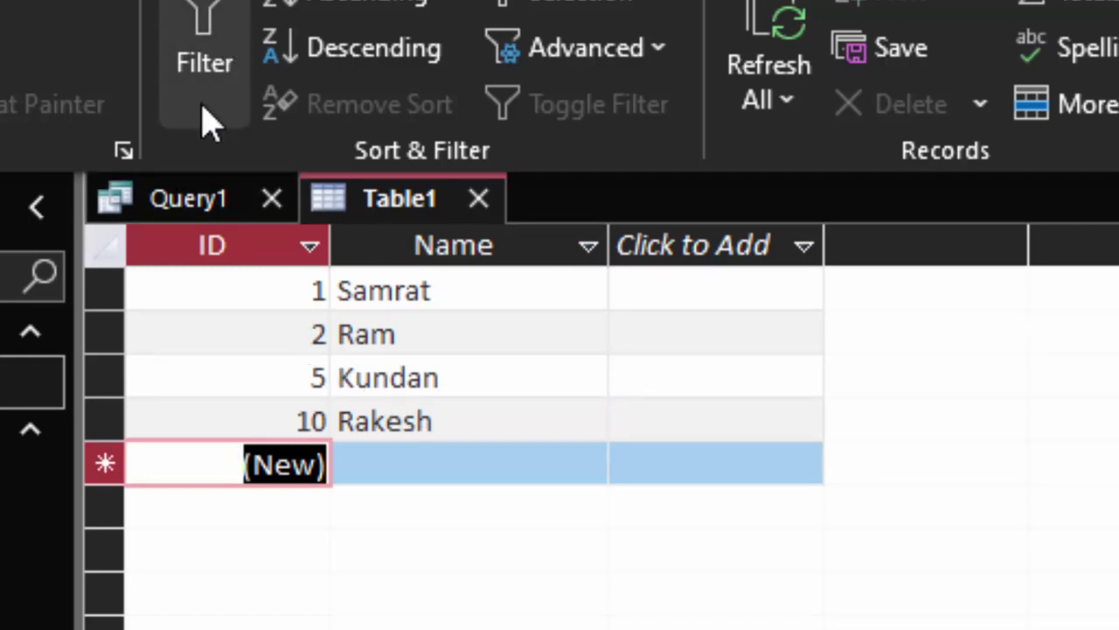
- Create a second blank query in SQL View and clear its placeholder text
left_click(158, 202)
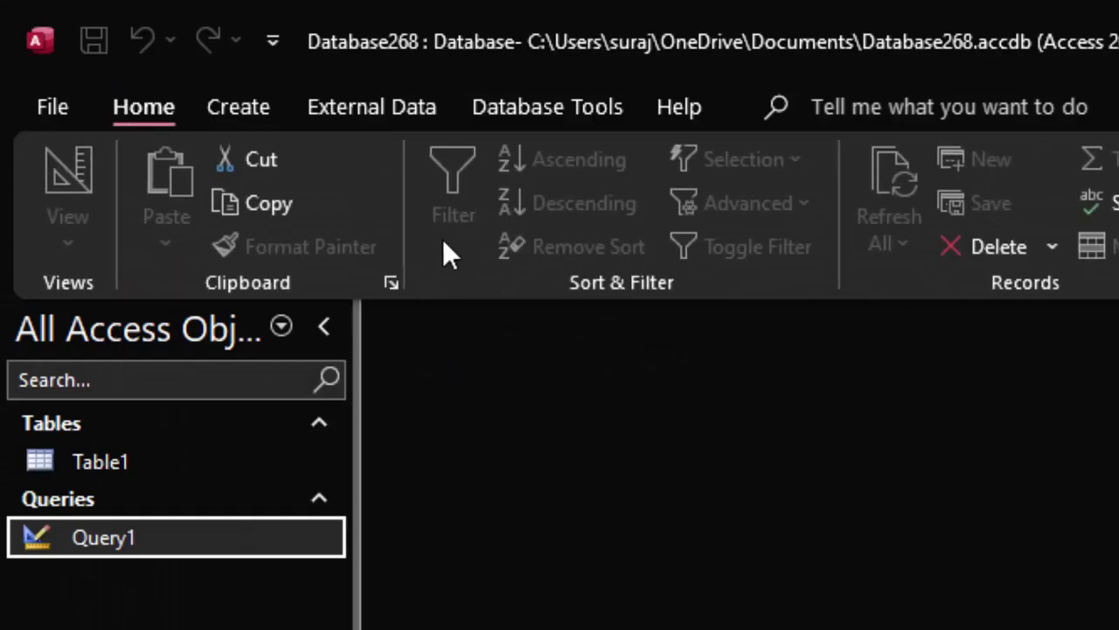
left_click(229, 105)
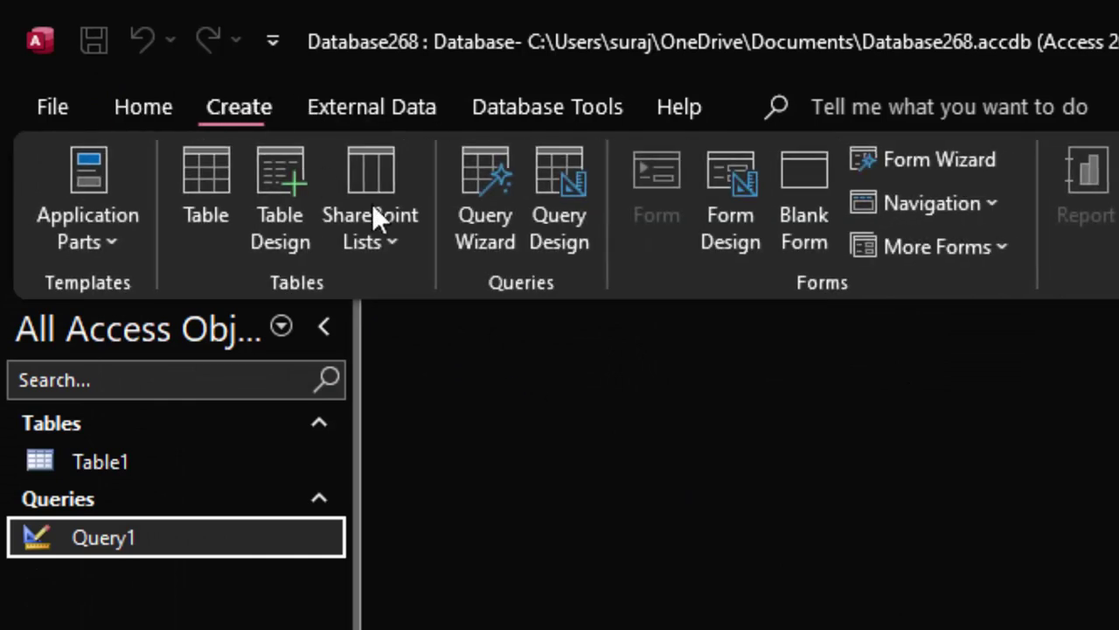
left_click(554, 172)
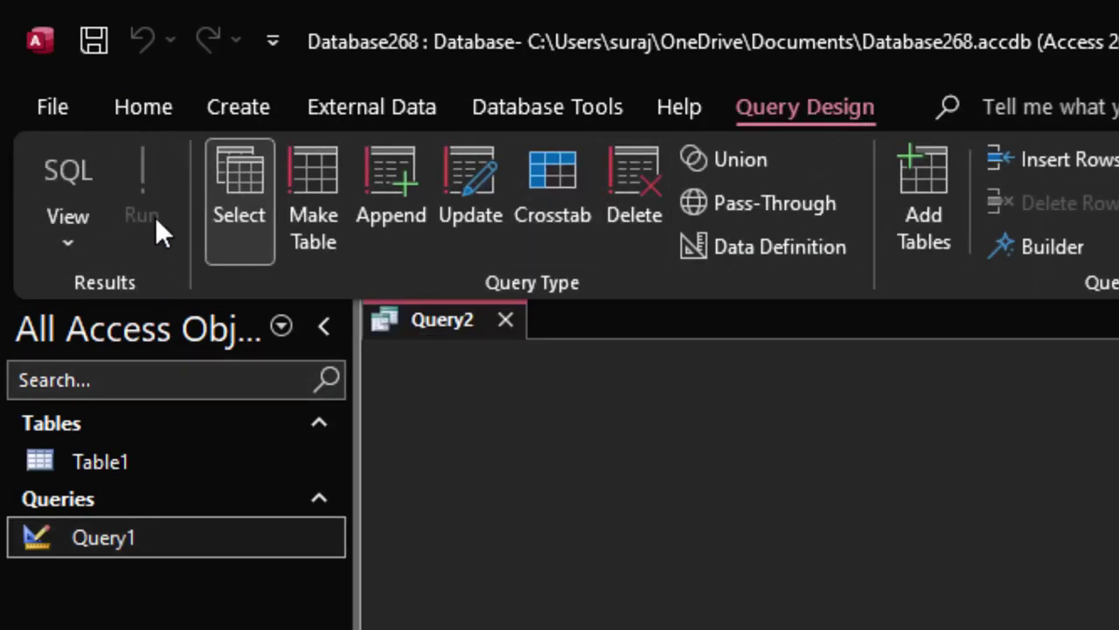
left_click(67, 162)
left_click(487, 354)
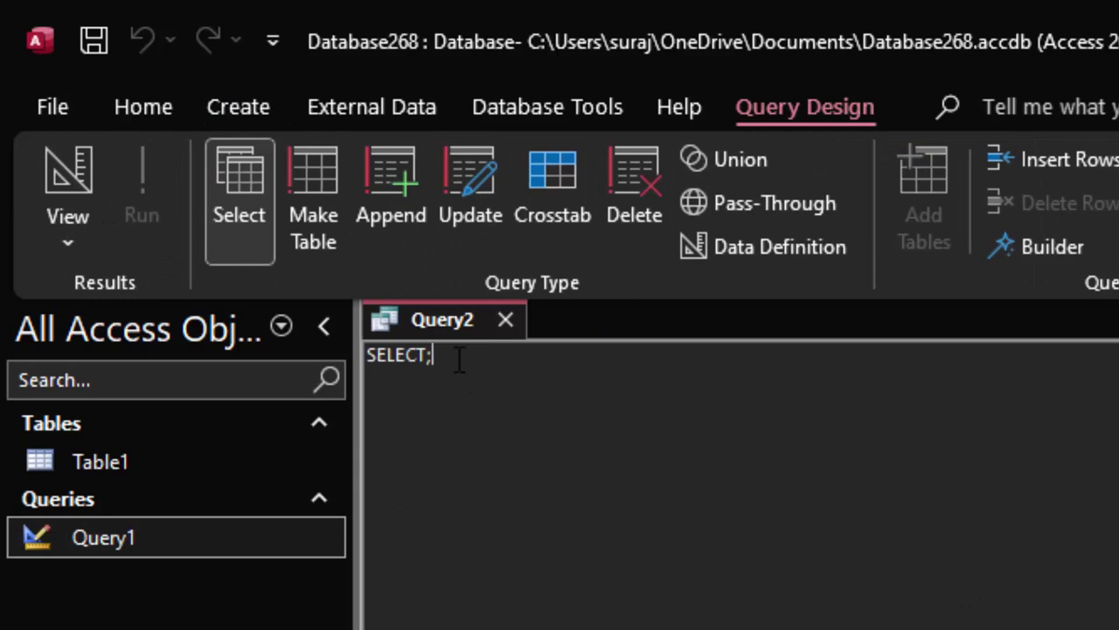
key("ctrl+a")
key("BackSpace")
- Type 'alter table [Table1] alter column [ID] counter(4,5)', correcting typos along the way
type("alt")
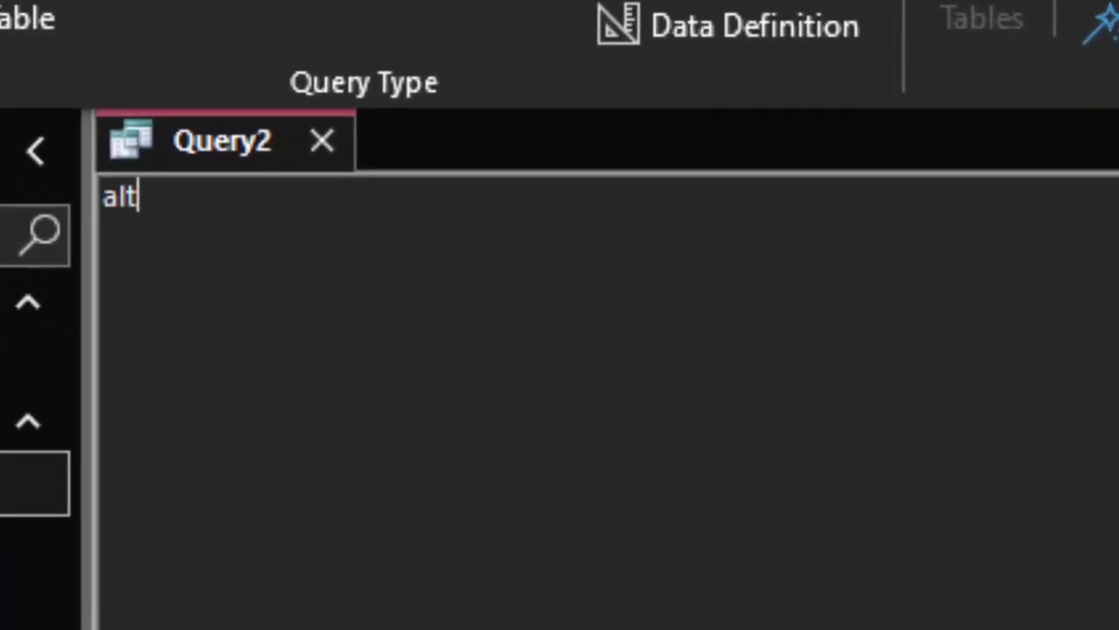
type("er")
type(" tabl")
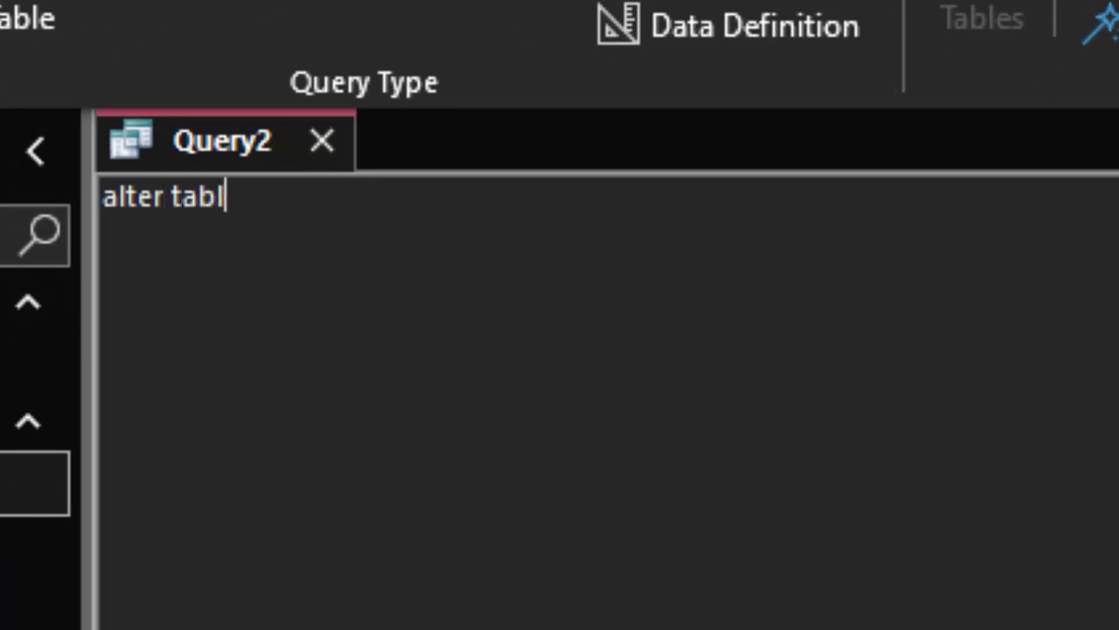
type("e t")
key("BackSpace")
type("[")
type("Table")
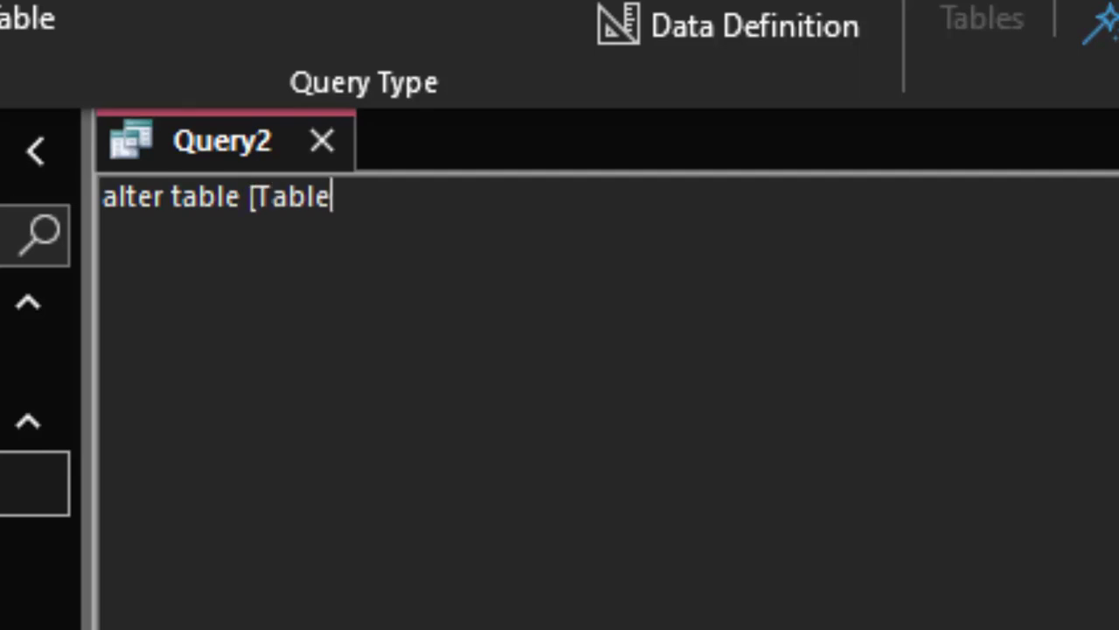
type("1]")
type(" alter ")
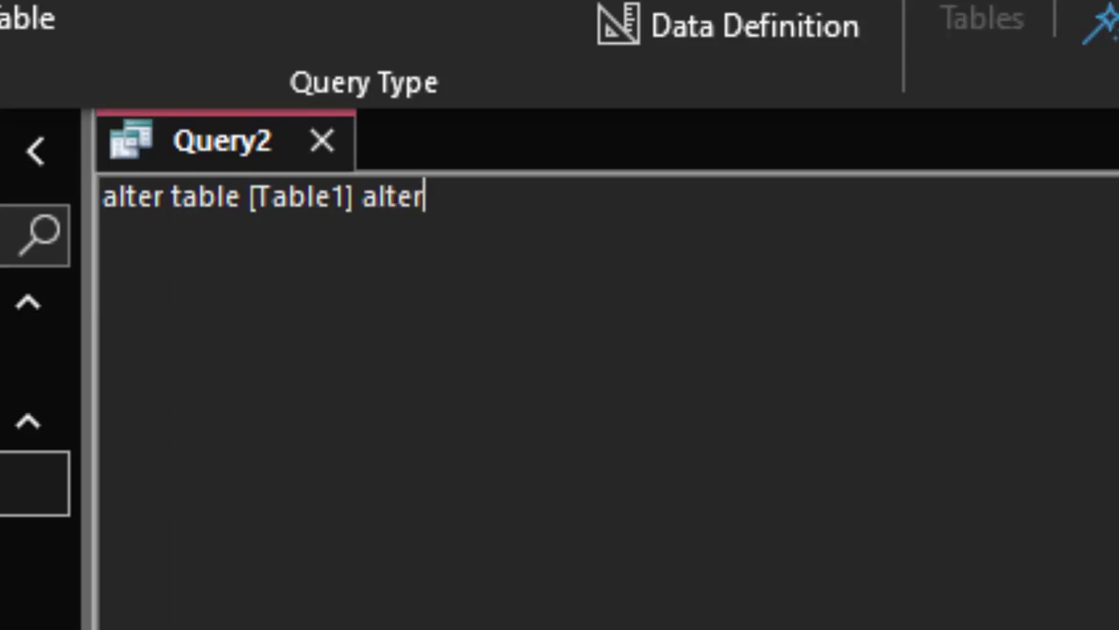
type("cou")
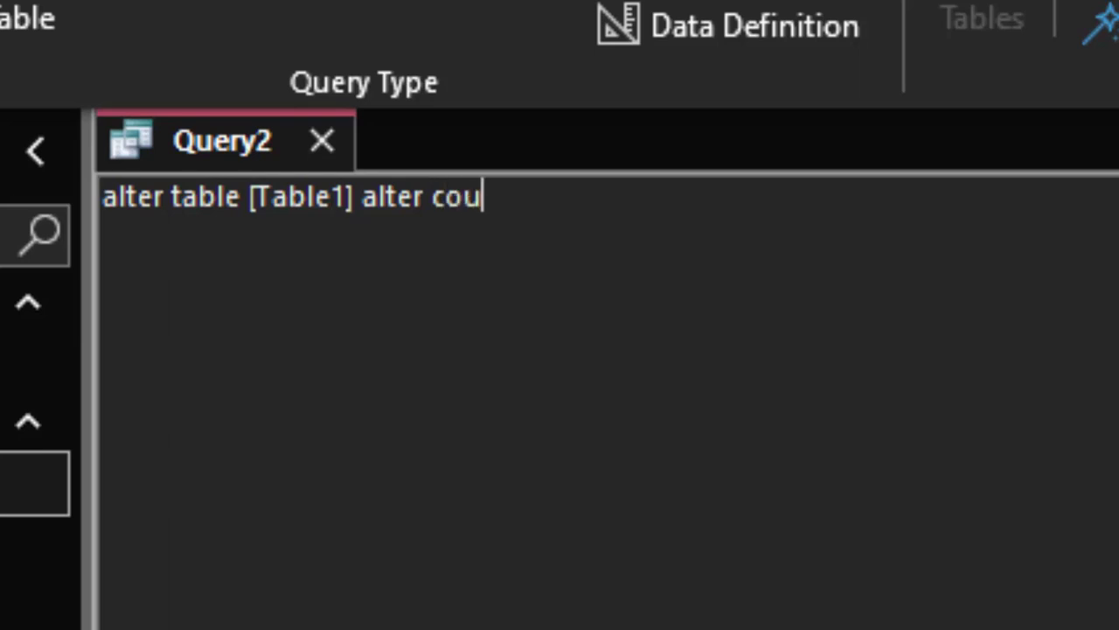
key("BackSpace")
type("lumn")
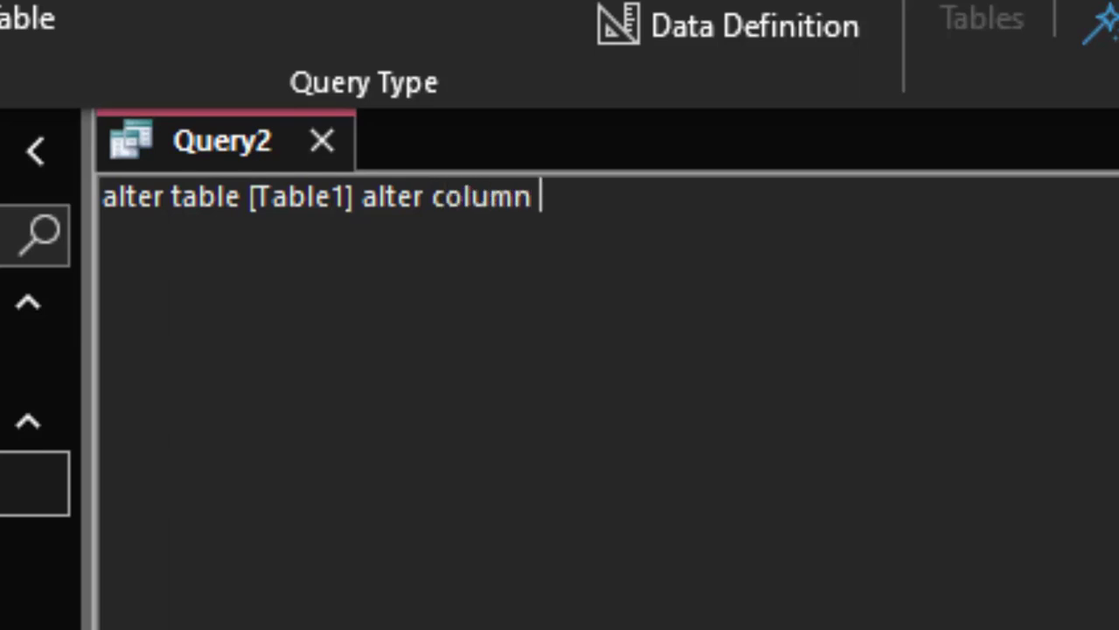
type(" [I")
type("D]")
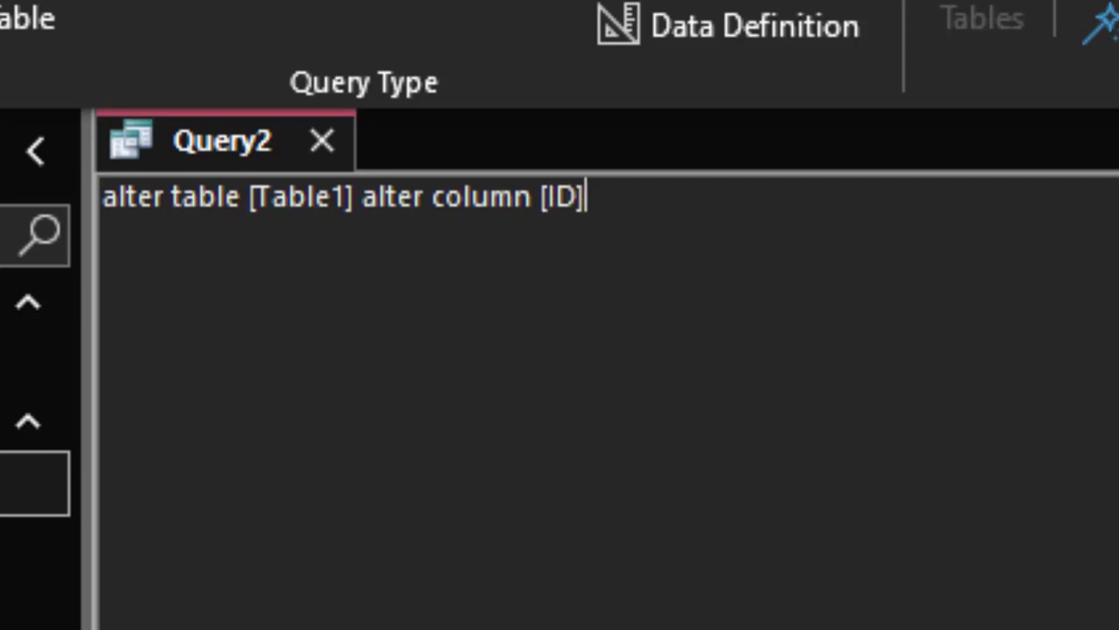
type(" coun")
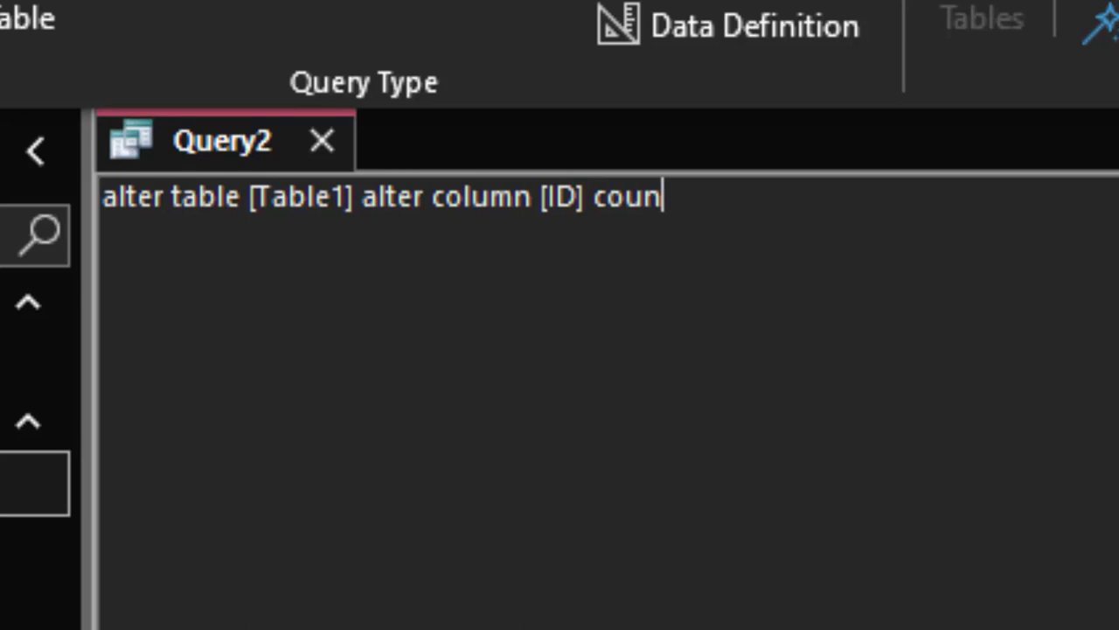
type("ter")
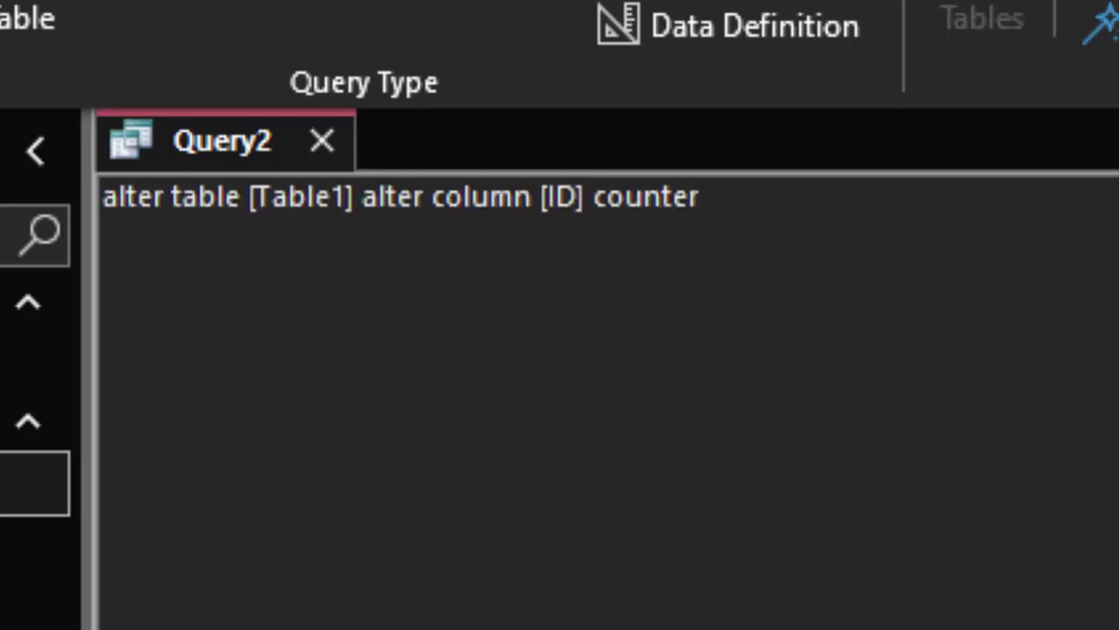
type("(4")
type(",")
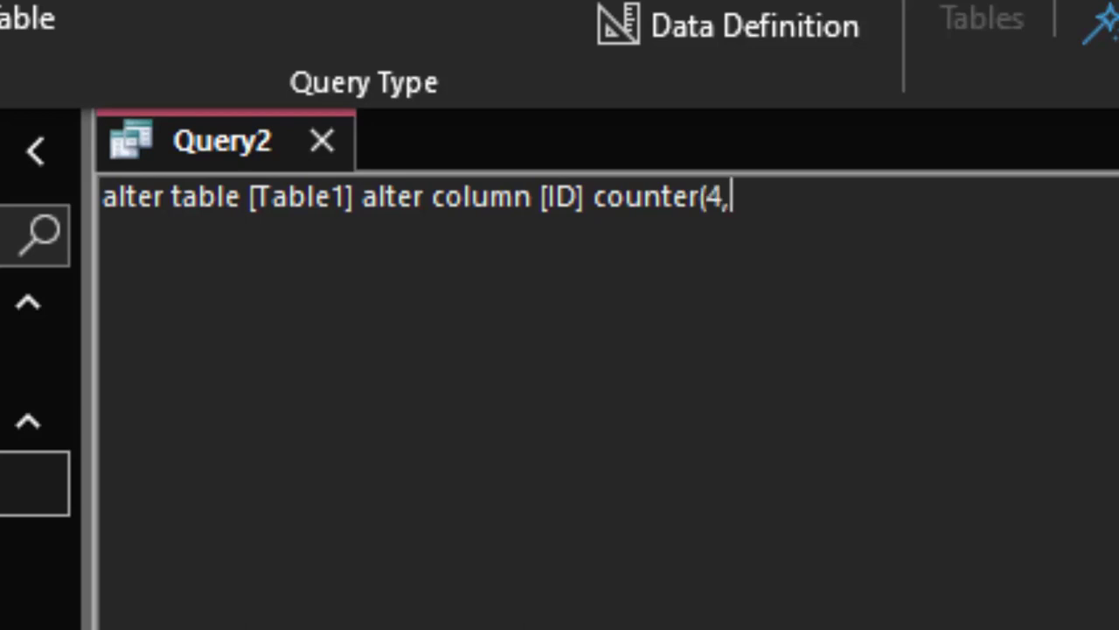
type("5)")
- Change the statement to counter(4,7);, save it as Query2, and run it
key("BackSpace")
key("BackSpace")
type("7)")
type(";")
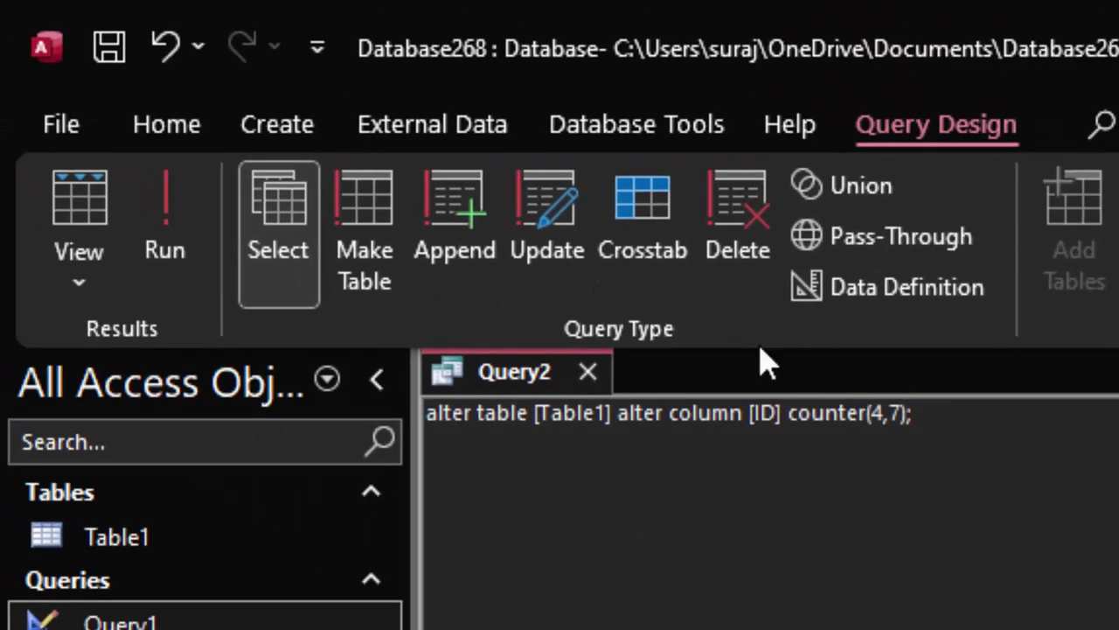
right_click(457, 342)
left_click(582, 395)
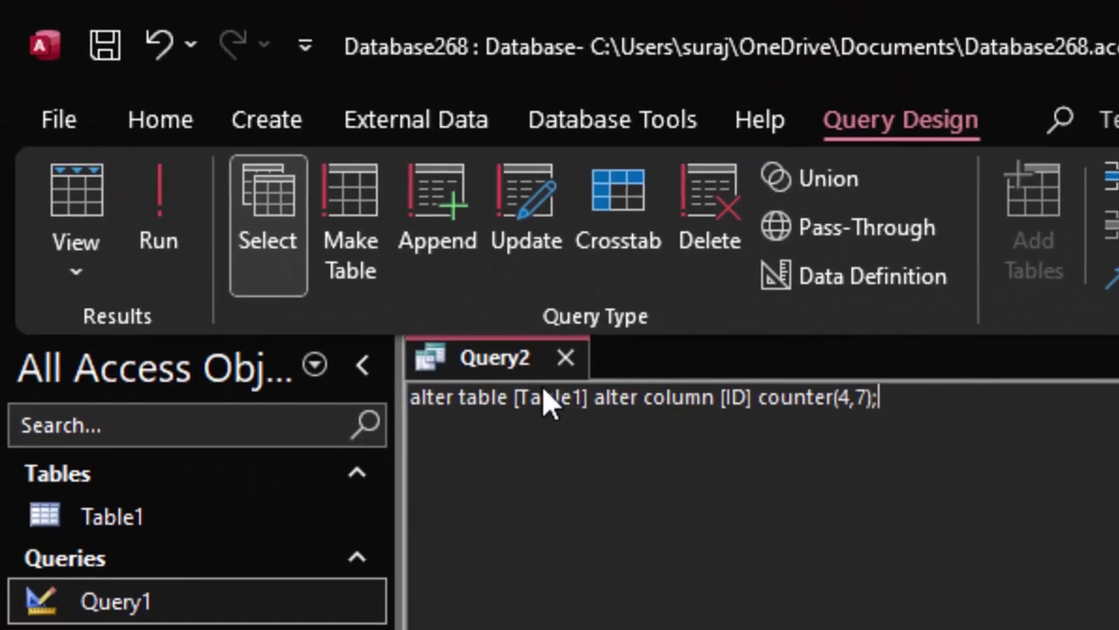
key("Return")
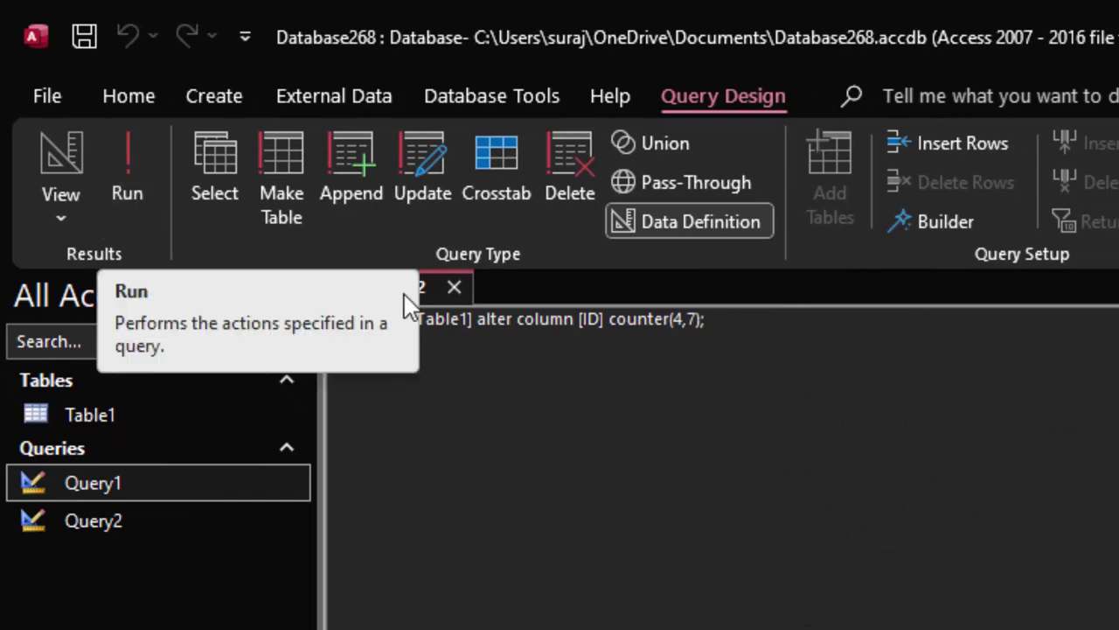
left_click(137, 174)
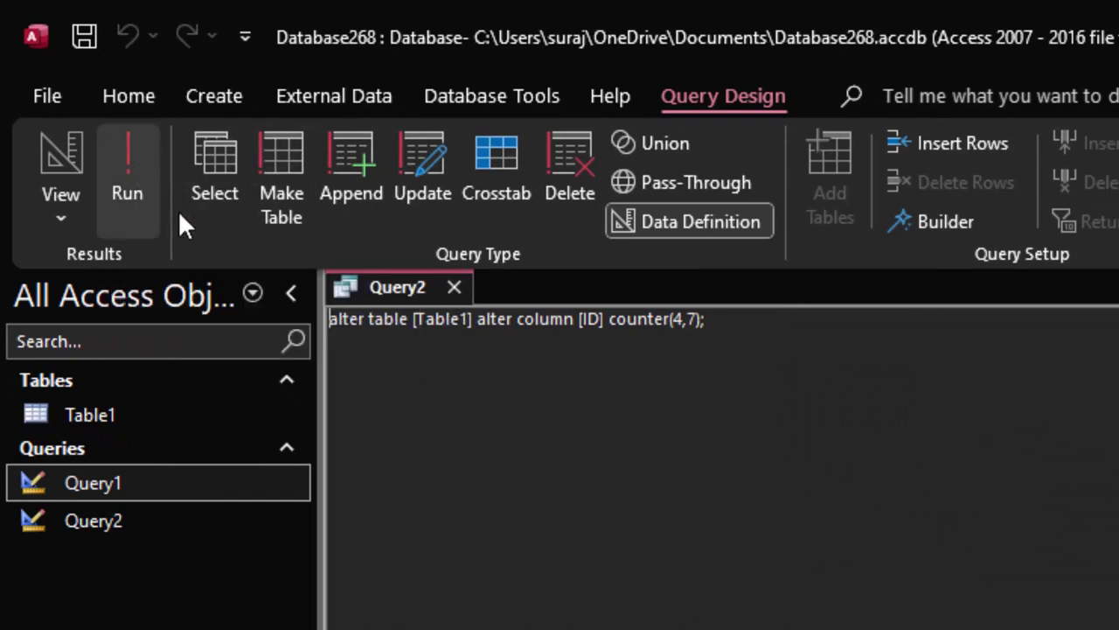
- Close Query2, open Table1, and add the record Lokesh, which gets ID 4
left_click(453, 287)
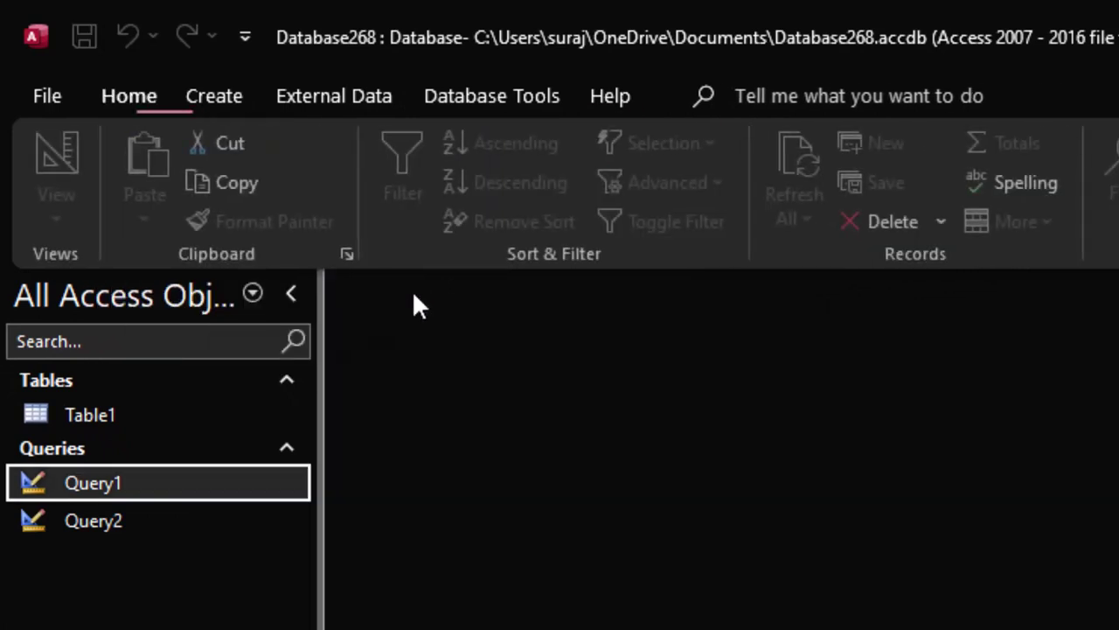
double_click(220, 411)
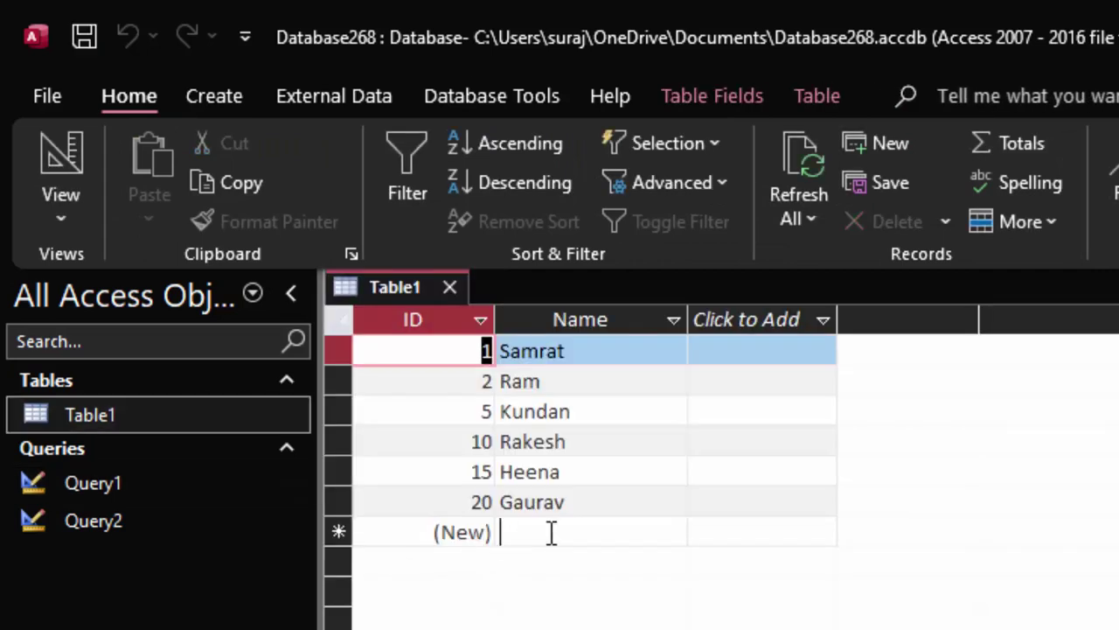
left_click(551, 531)
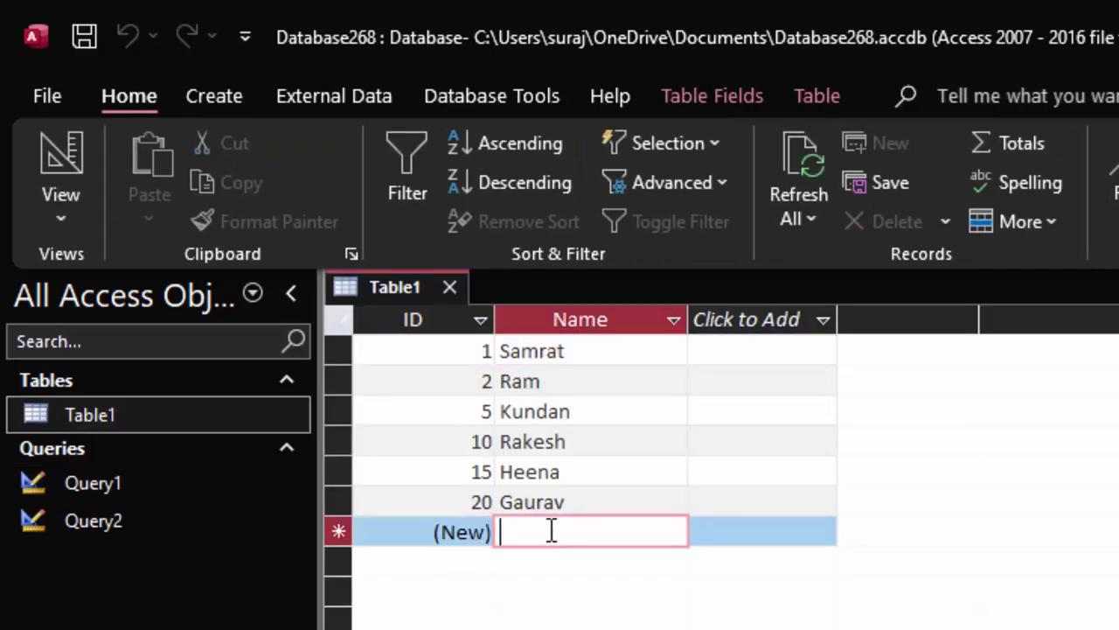
type("Lok")
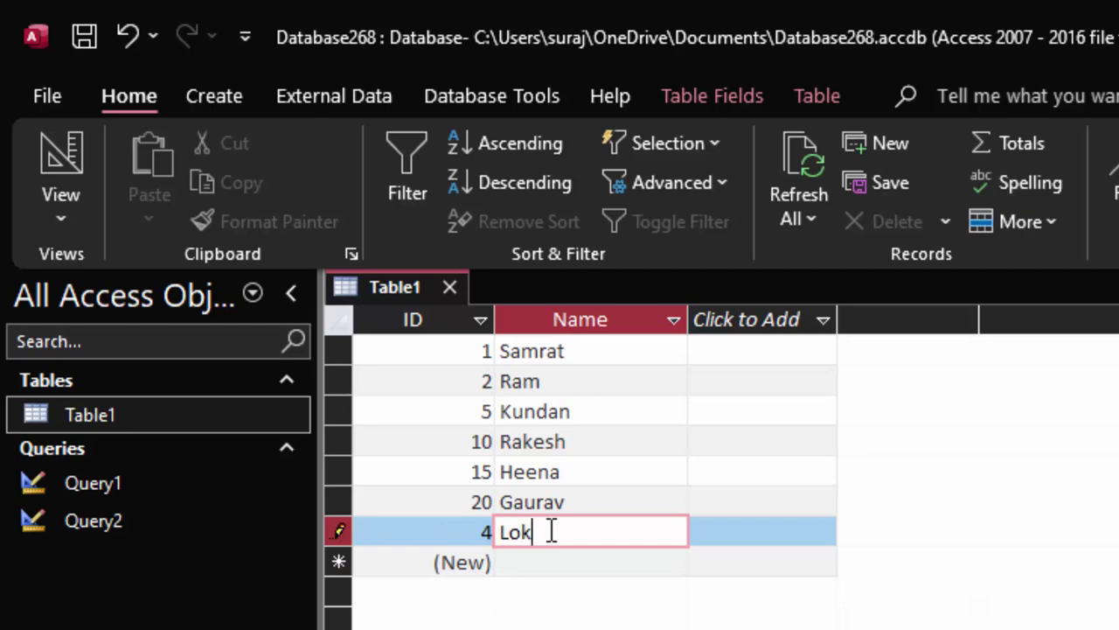
type("esh")
key("Tab")
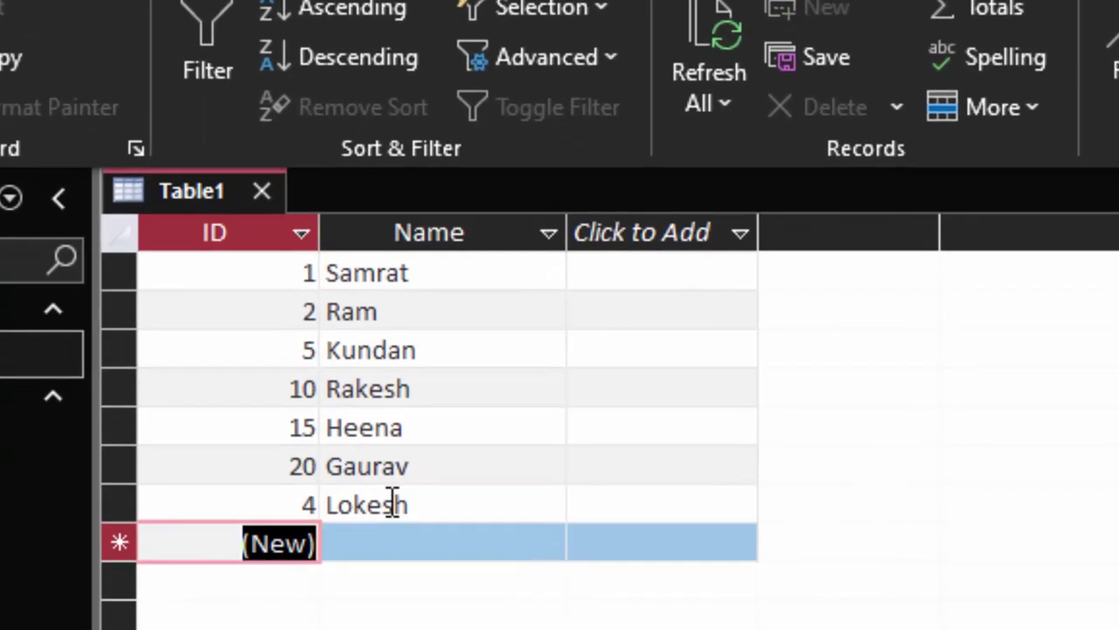
- Add records Sumit and Vivek, numbered 11 and 18
key("Tab")
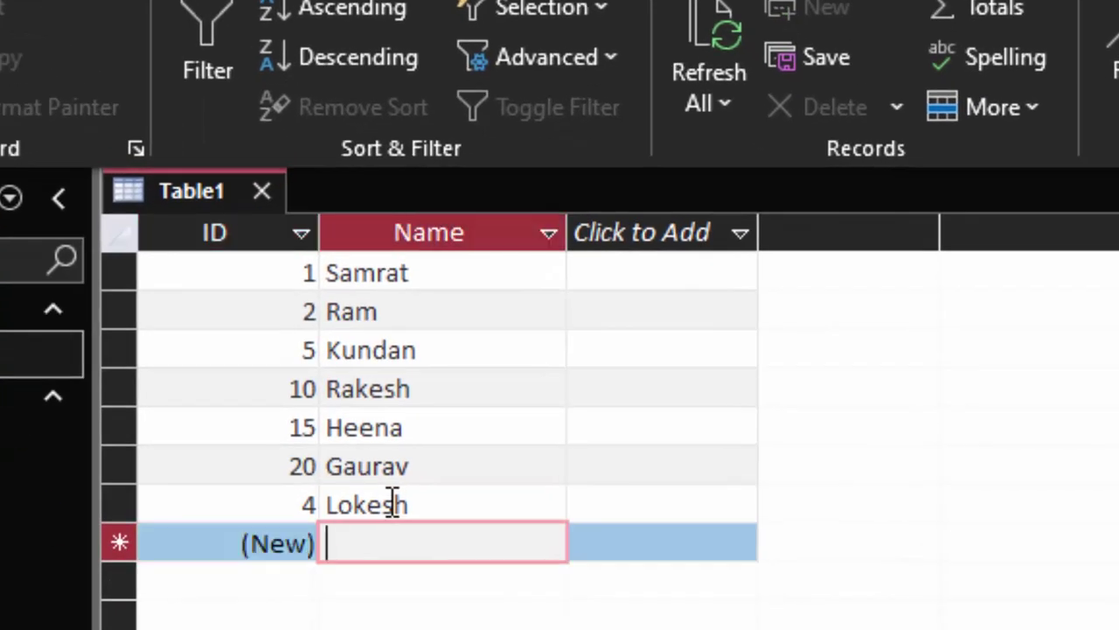
type("Sum")
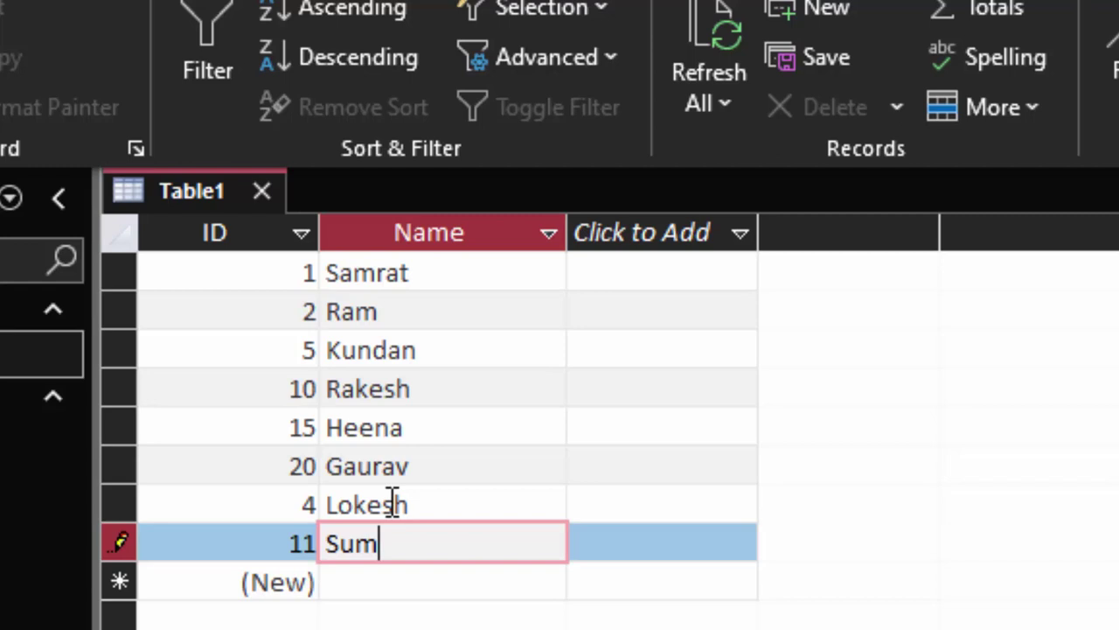
type("it")
key("Tab")
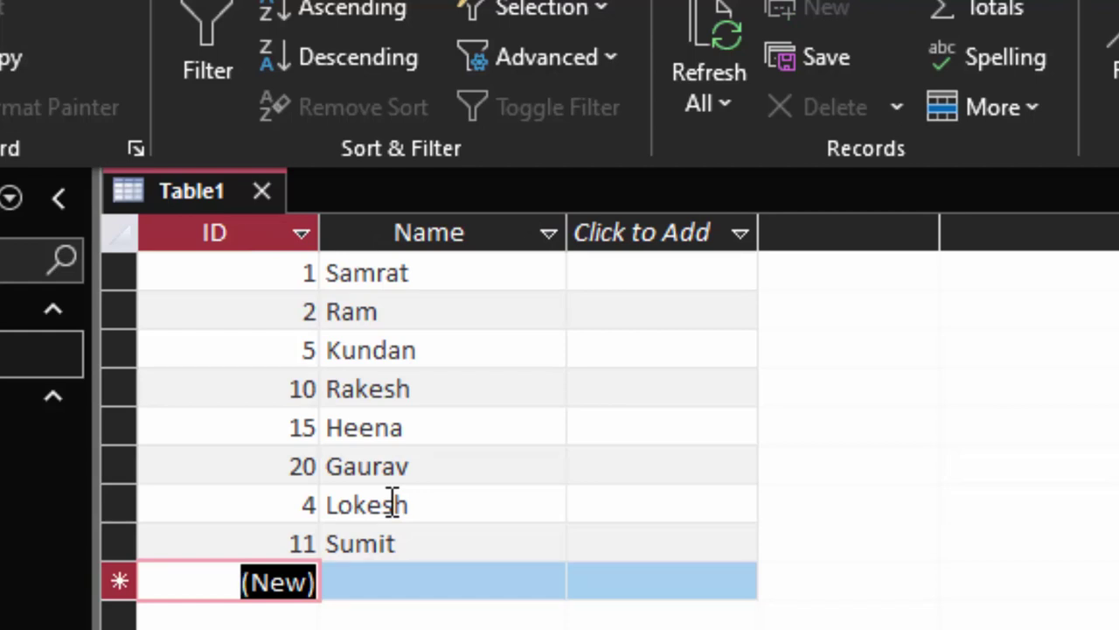
key("Tab")
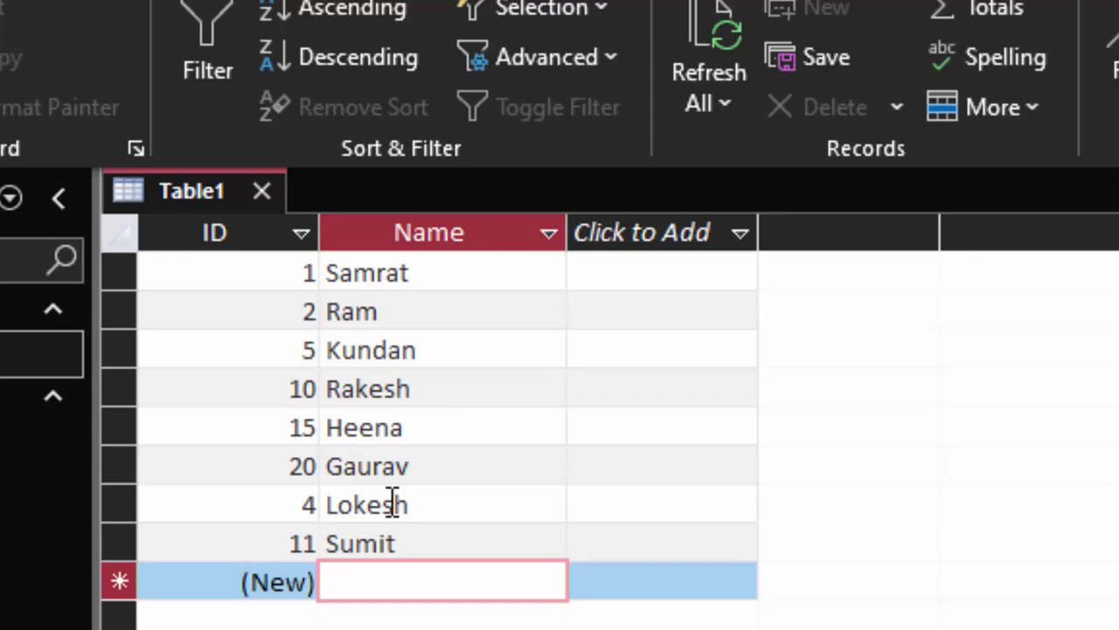
type("Vi")
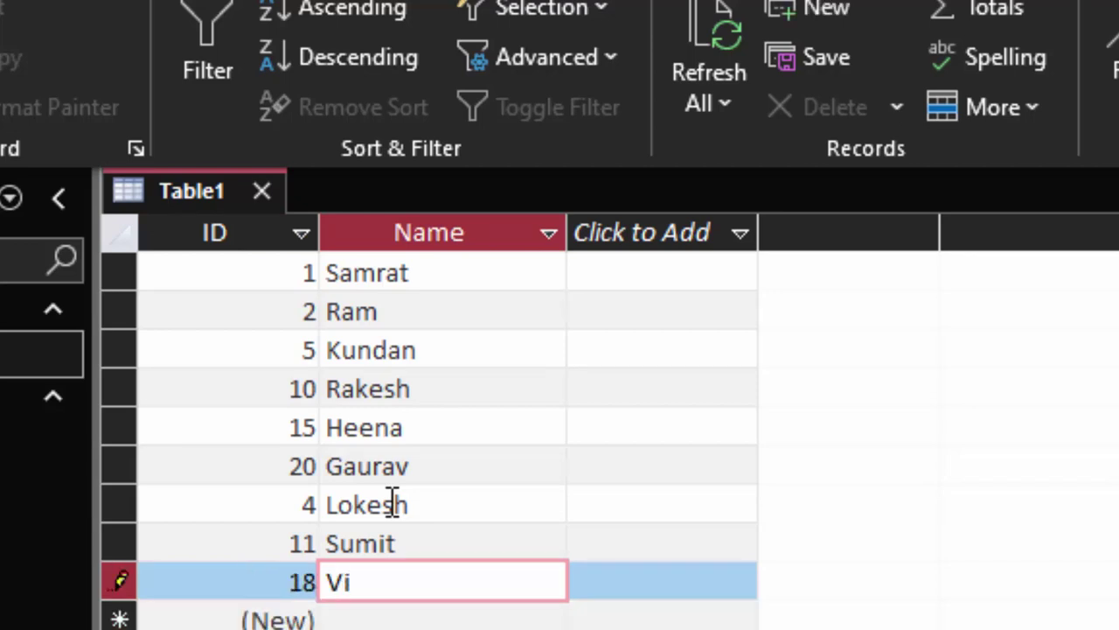
type("vek")
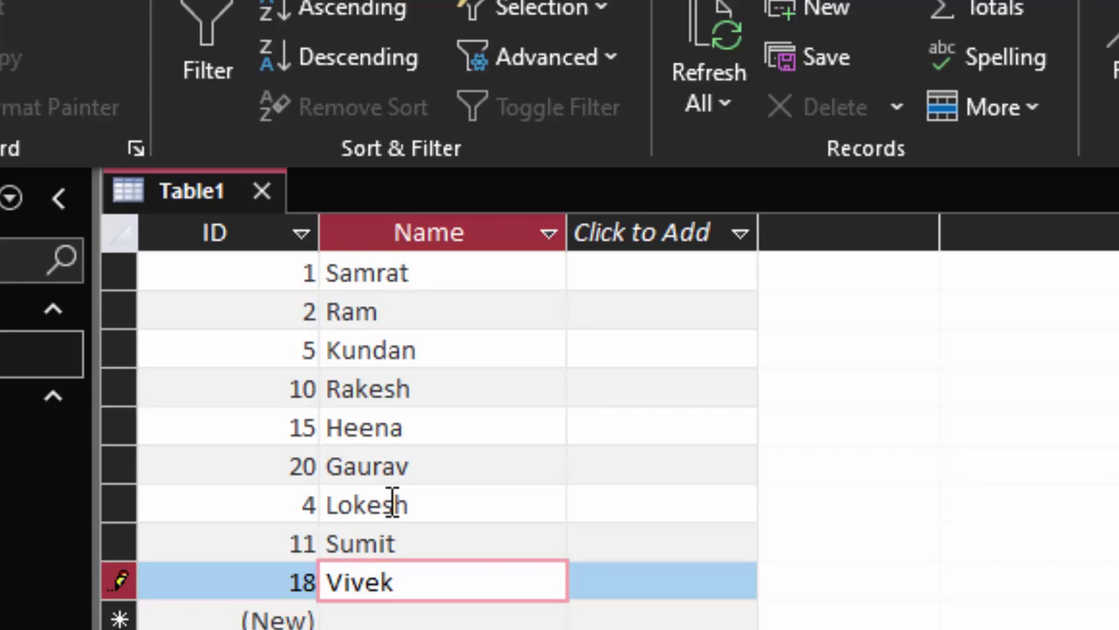